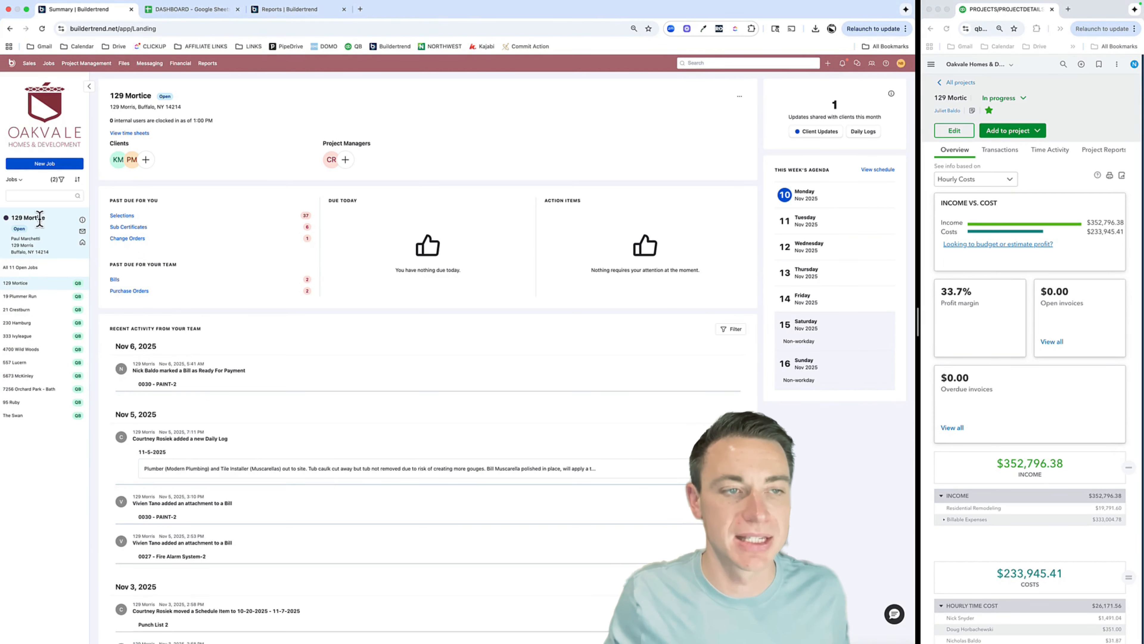
Switch to the DASHBOARD Google Sheet and show the WIP sheet at 150% zoom
left_click(185, 20)
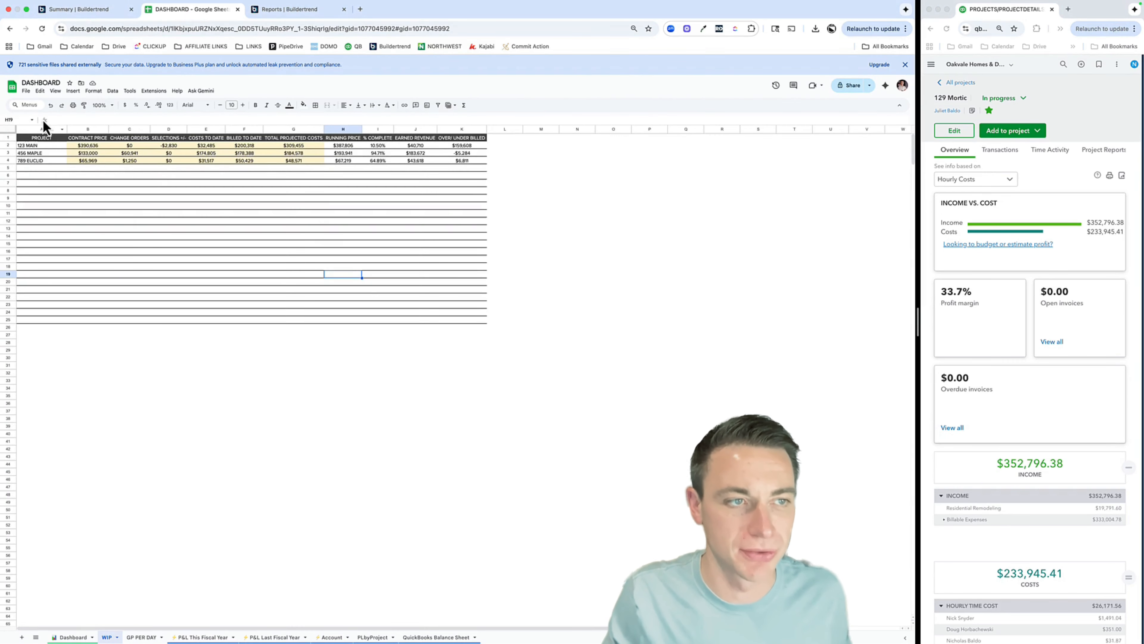
left_click(102, 105)
left_click(101, 176)
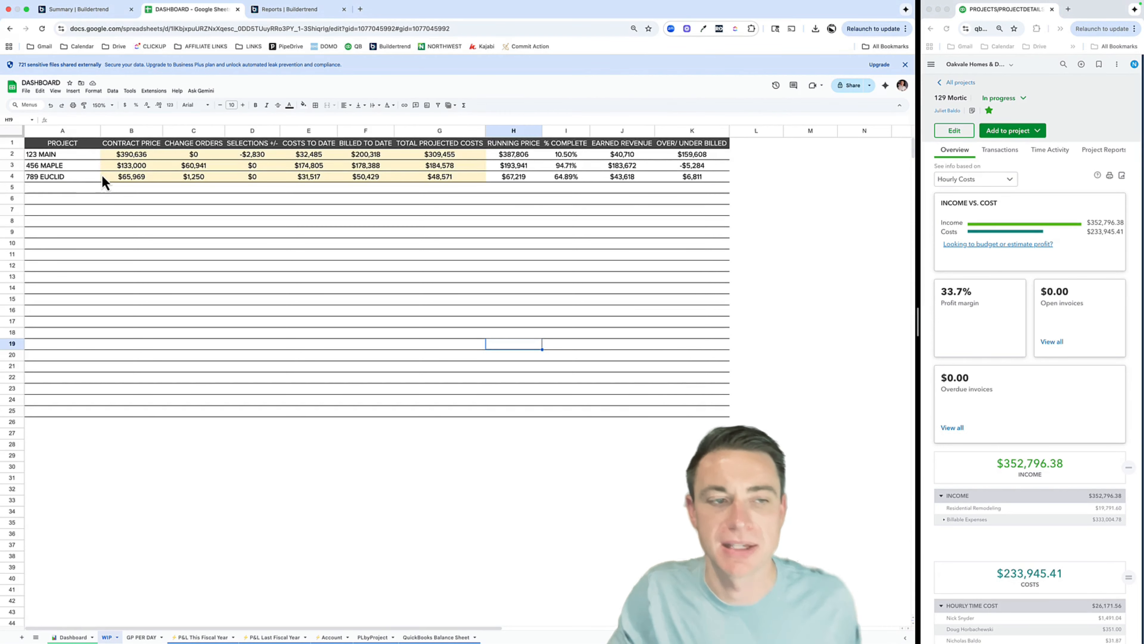
Review how the contract price, change orders and selections of each project feed the running price column
left_click_drag(74, 157, 75, 197)
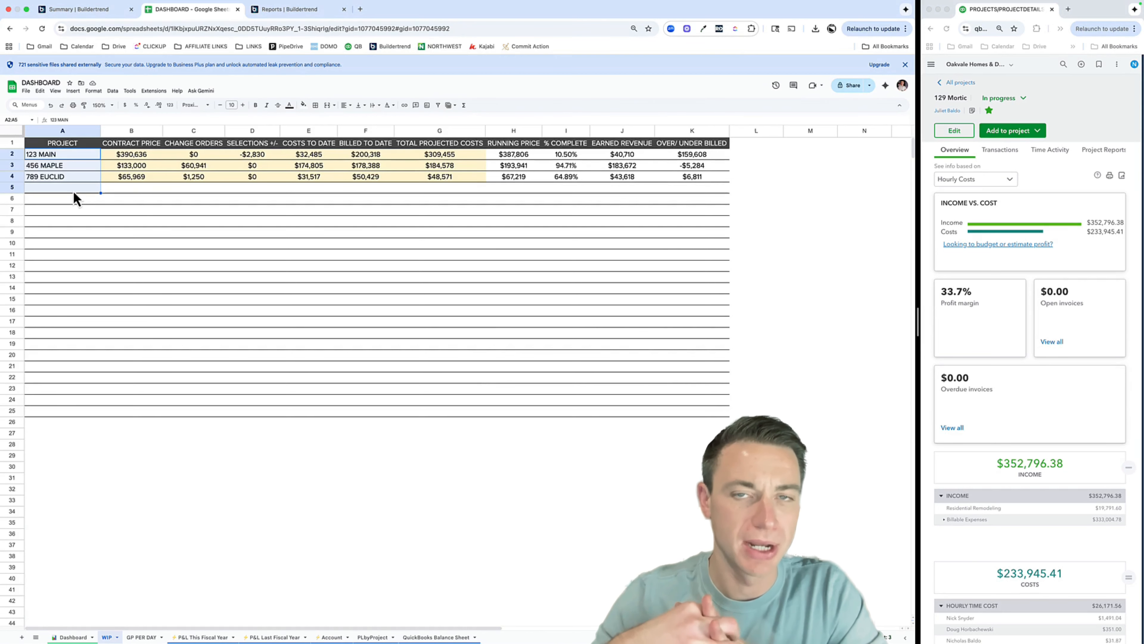
scroll(74, 191, "down", 3)
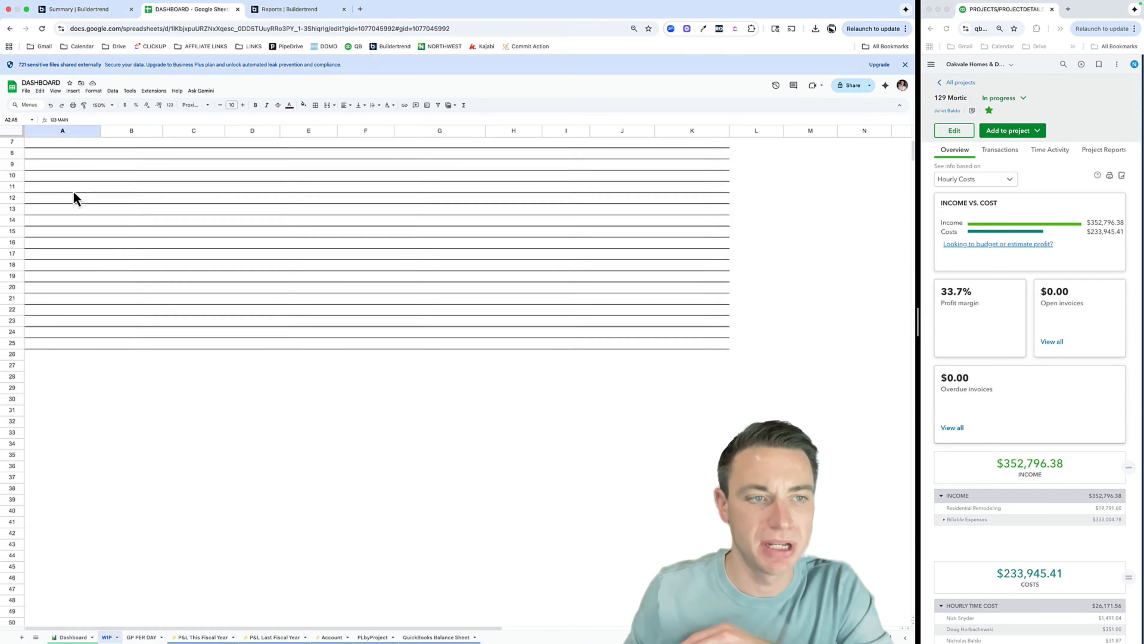
scroll(154, 203, "up", 3)
left_click_drag(126, 156, 136, 182)
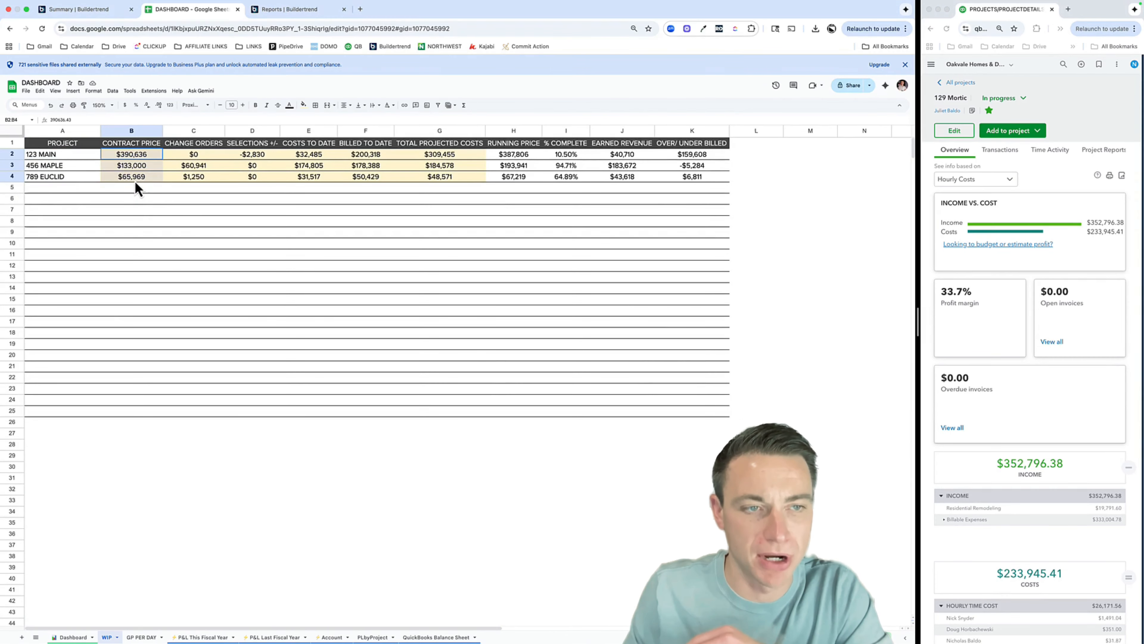
left_click_drag(192, 159, 247, 175)
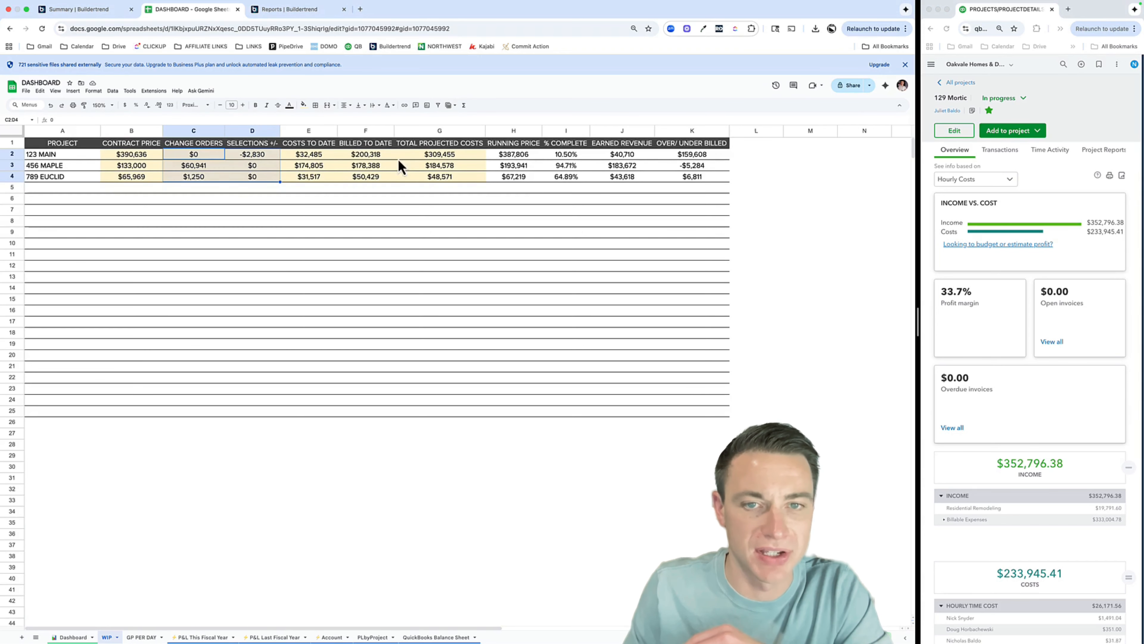
left_click_drag(523, 160, 524, 178)
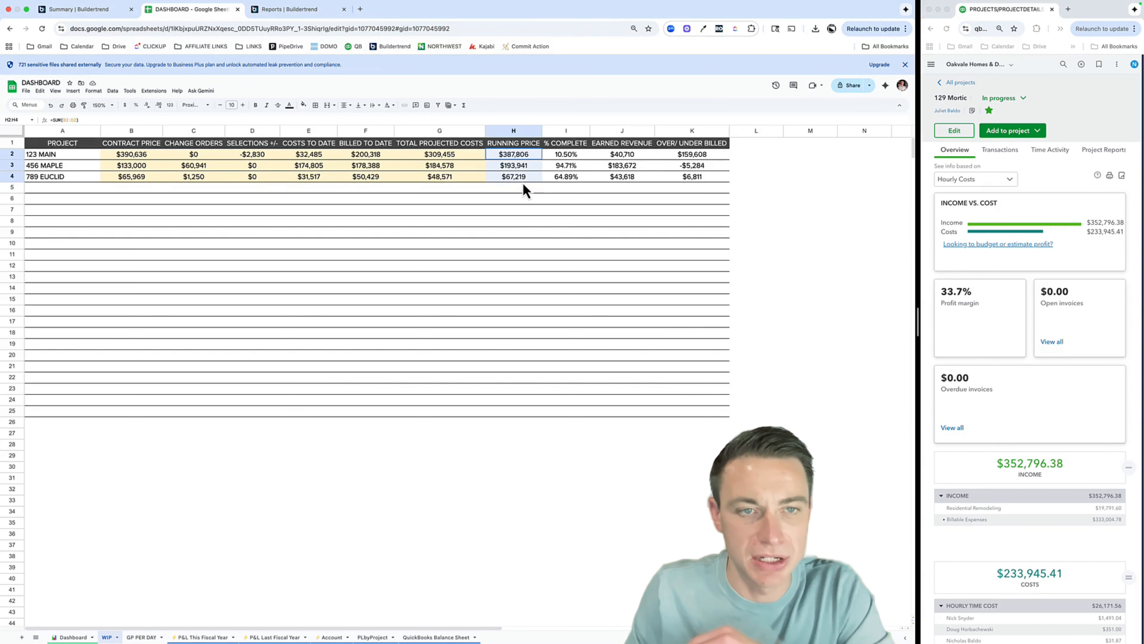
Compare each project's costs to date with its total projected costs and examine the resulting % complete column
left_click_drag(315, 156, 314, 179)
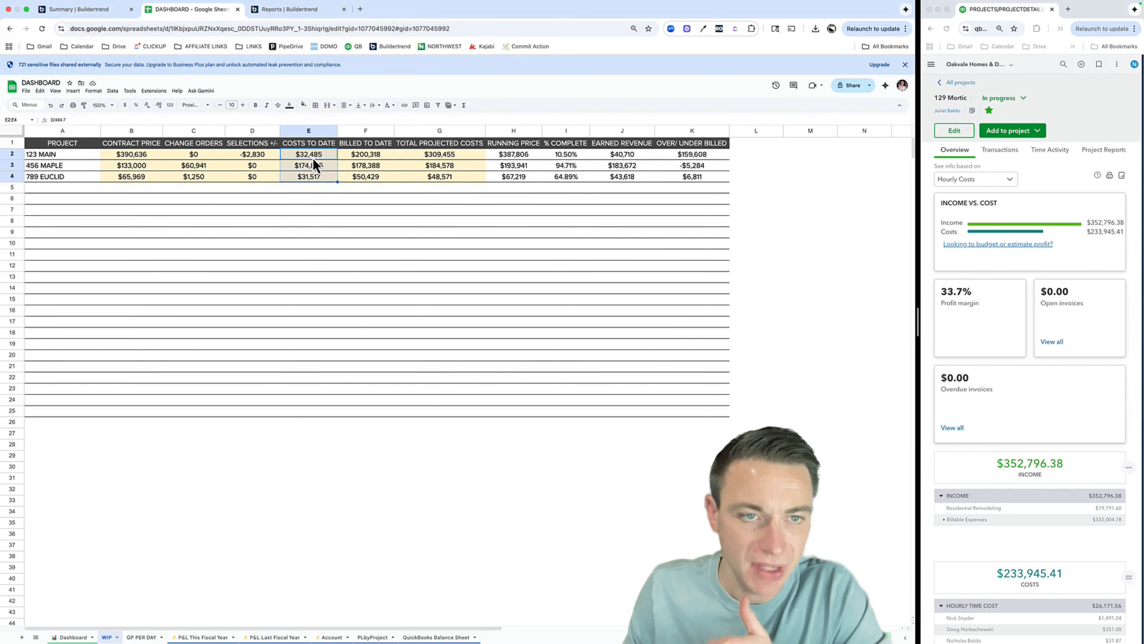
left_click_drag(313, 157, 315, 186)
left_click_drag(449, 154, 449, 178)
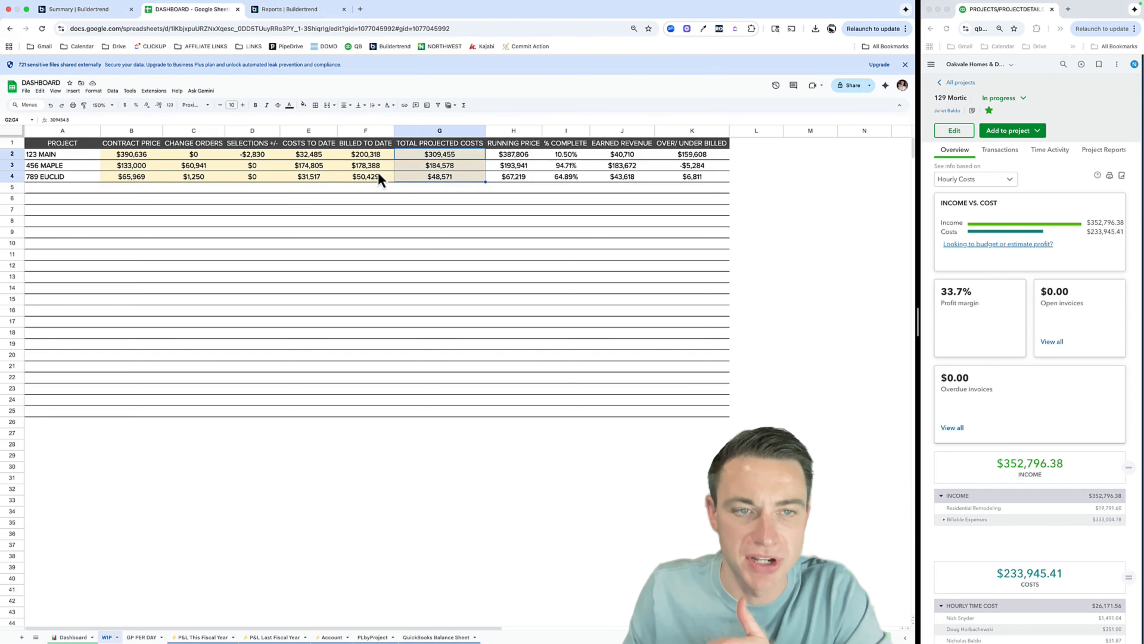
mouse_move(321, 154)
left_mouse_down()
mouse_move(318, 177)
mouse_move(325, 158)
left_mouse_up()
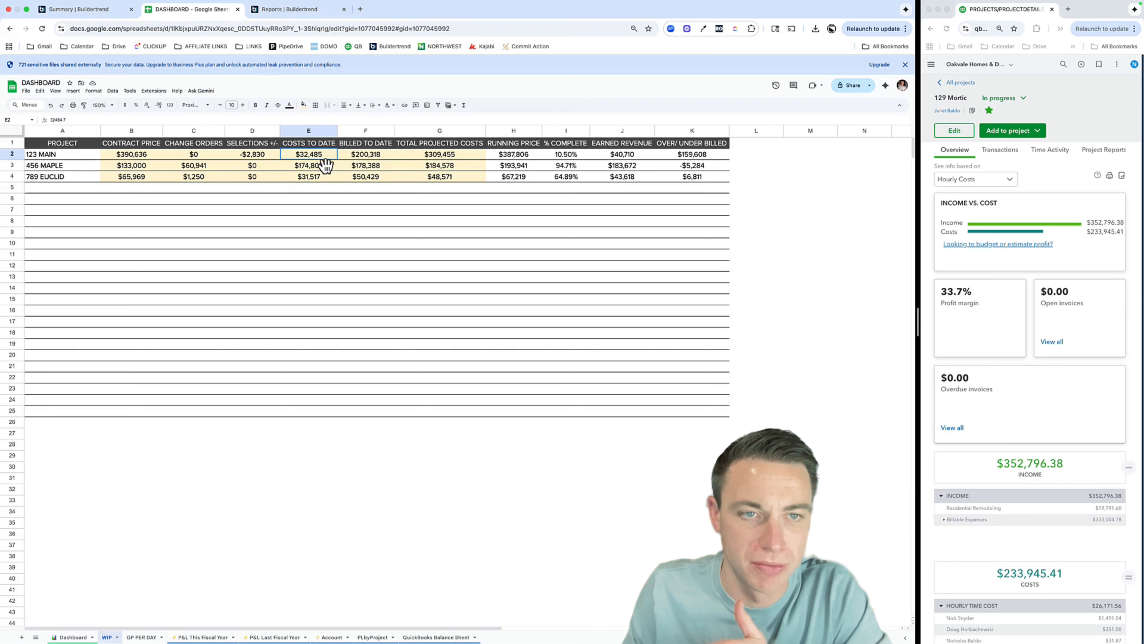
left_click(459, 155)
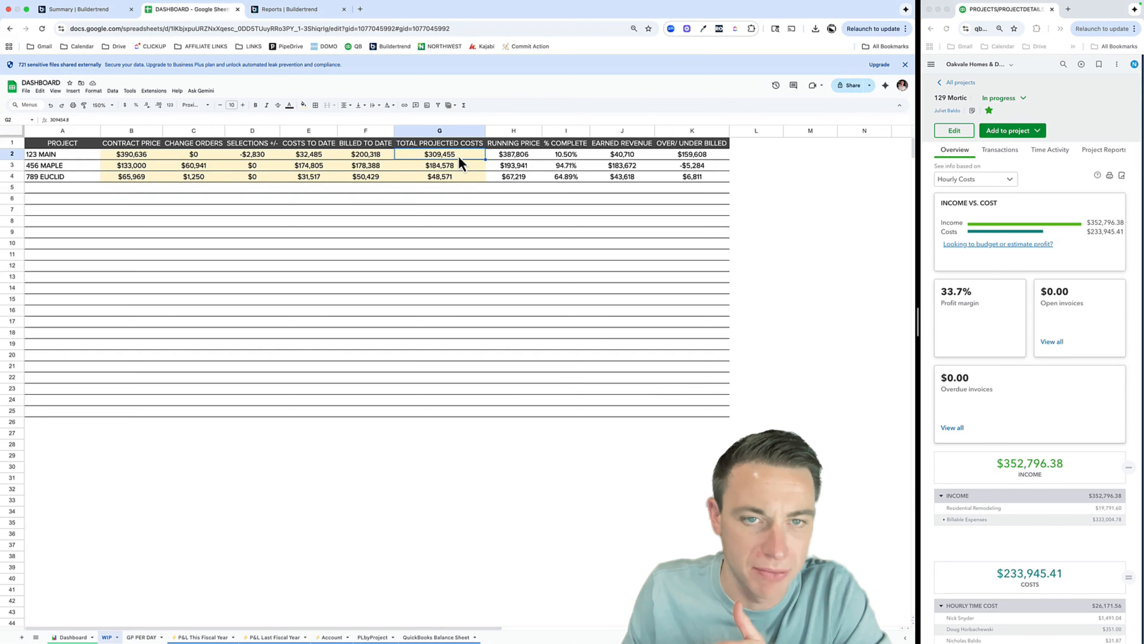
left_click(573, 158)
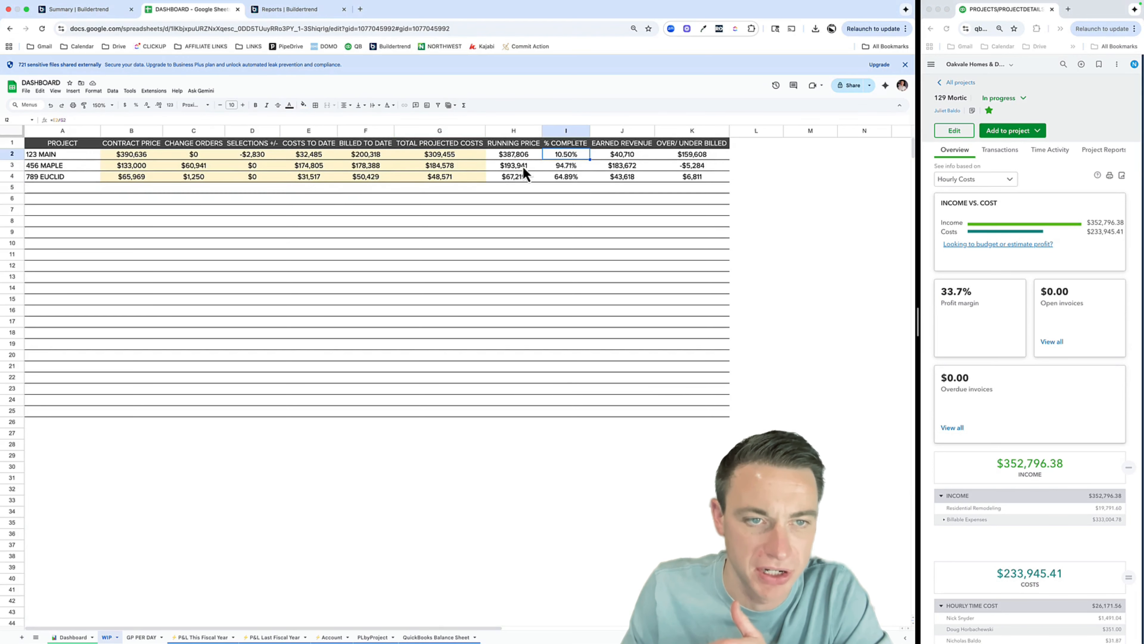
left_click(318, 169)
left_click(479, 168)
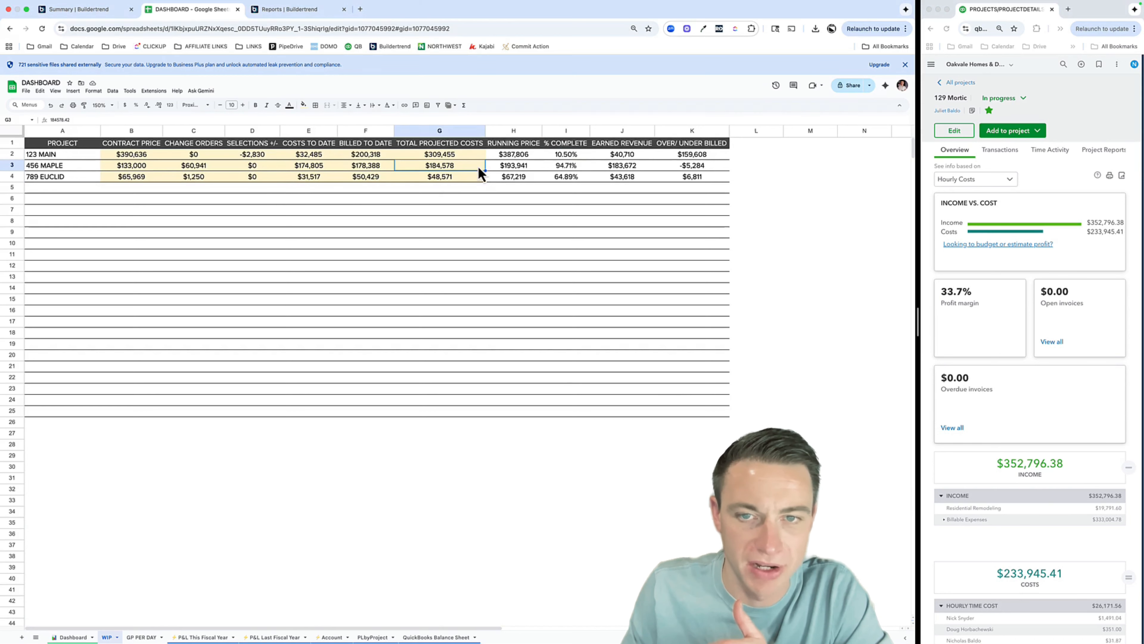
left_click(573, 166)
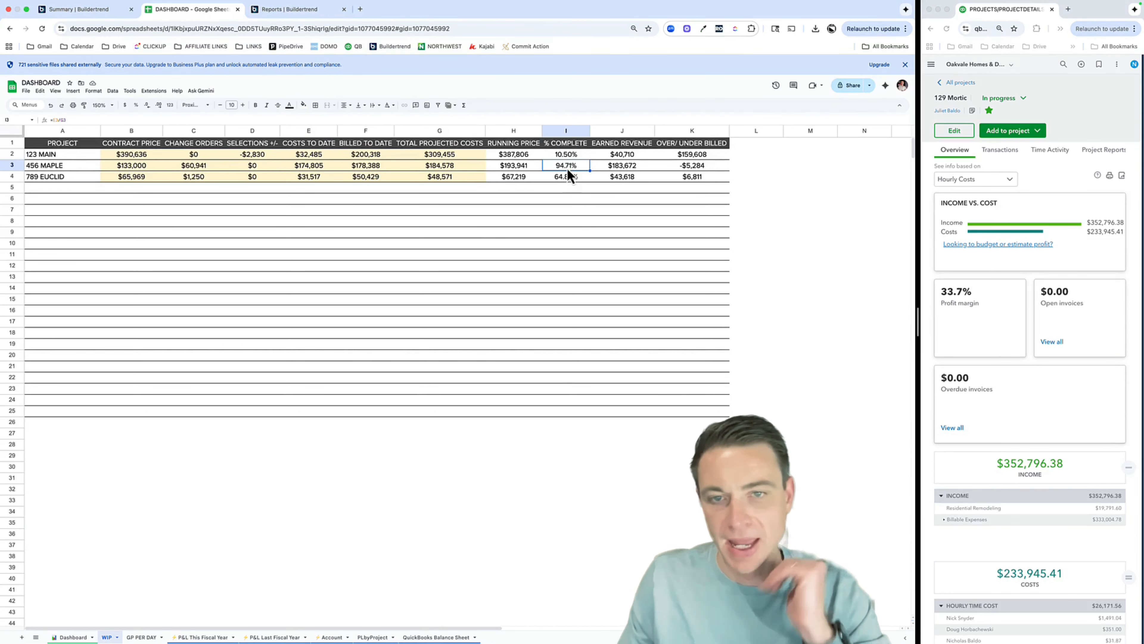
left_click_drag(571, 156, 573, 178)
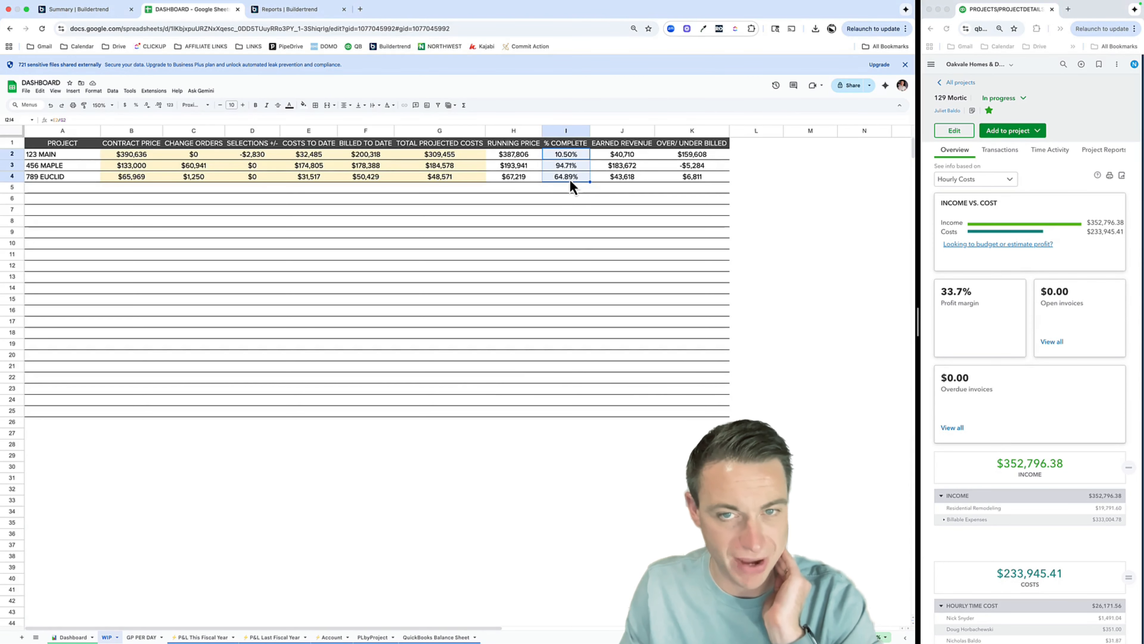
Examine how running price, % complete, earned revenue and billed to date determine each project's over/under billed amount
left_click(521, 156)
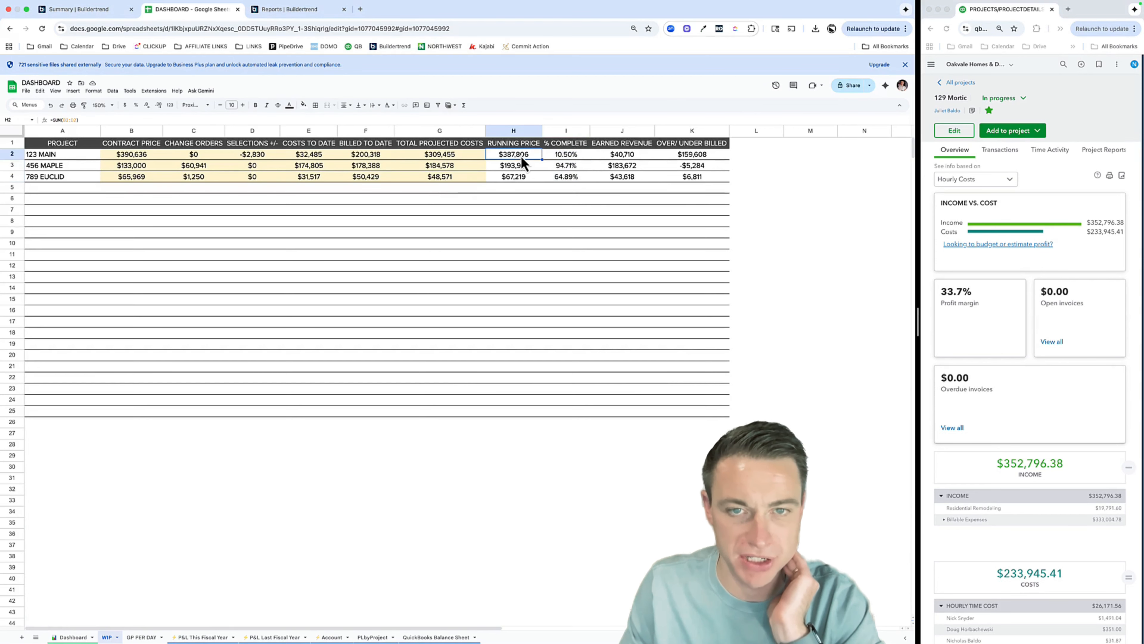
left_click(569, 156)
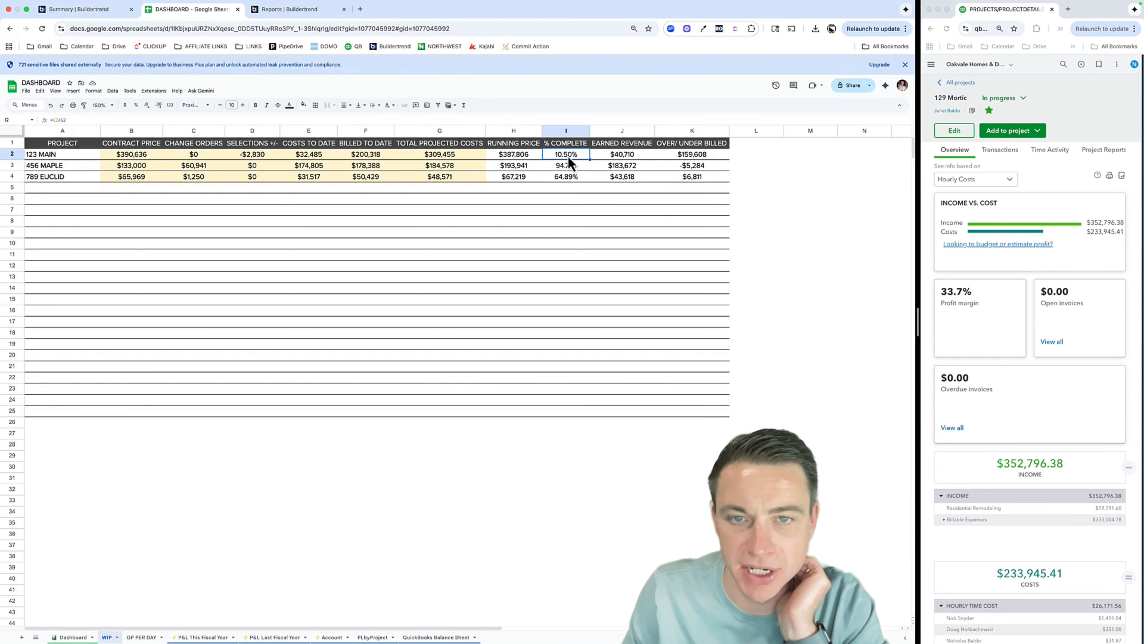
left_click(614, 155)
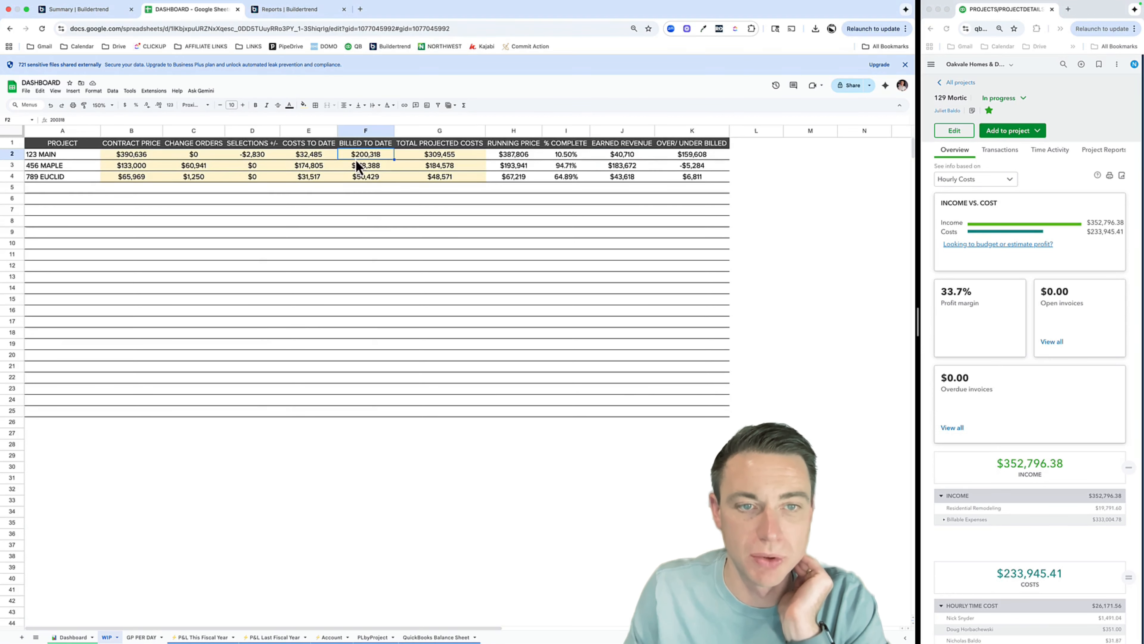
left_click(366, 170)
left_click(368, 175)
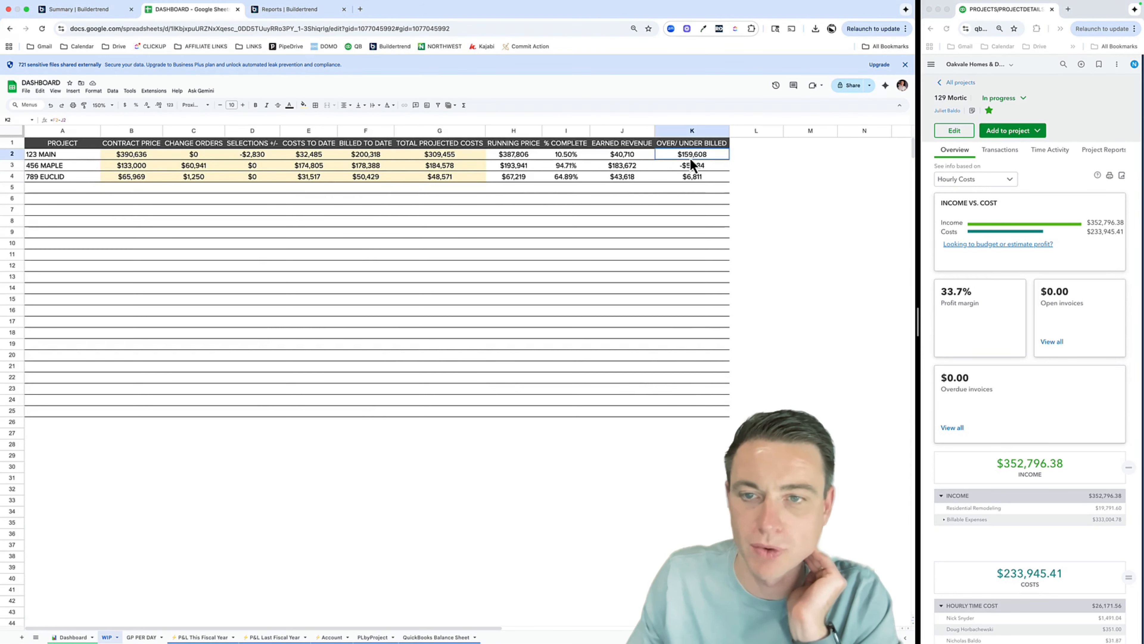
left_click_drag(690, 158, 697, 187)
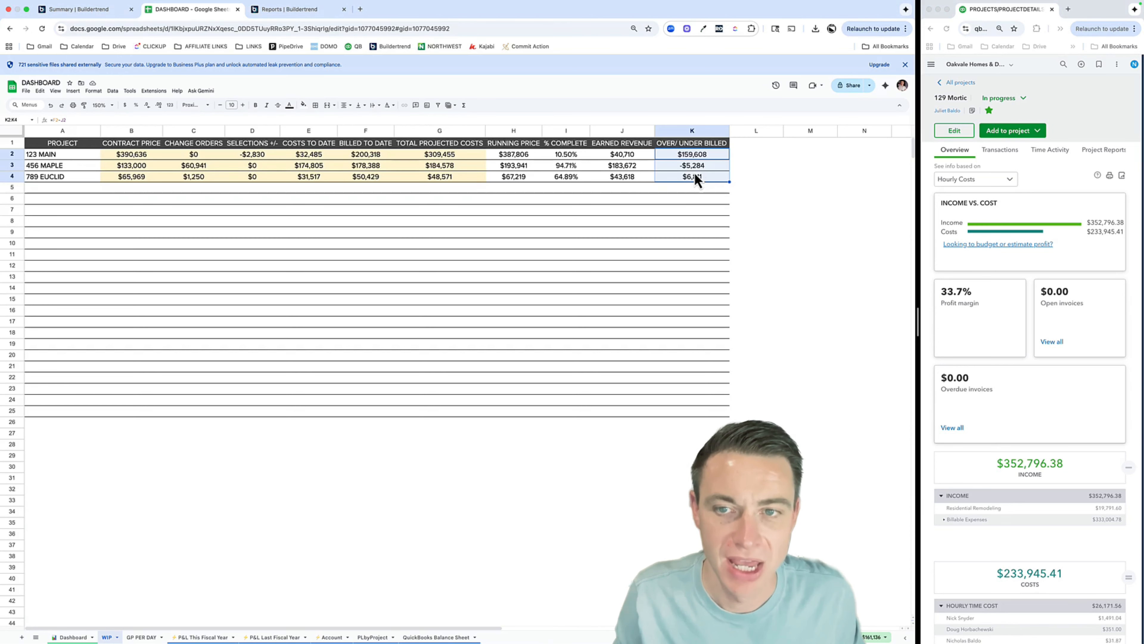
left_click(695, 158)
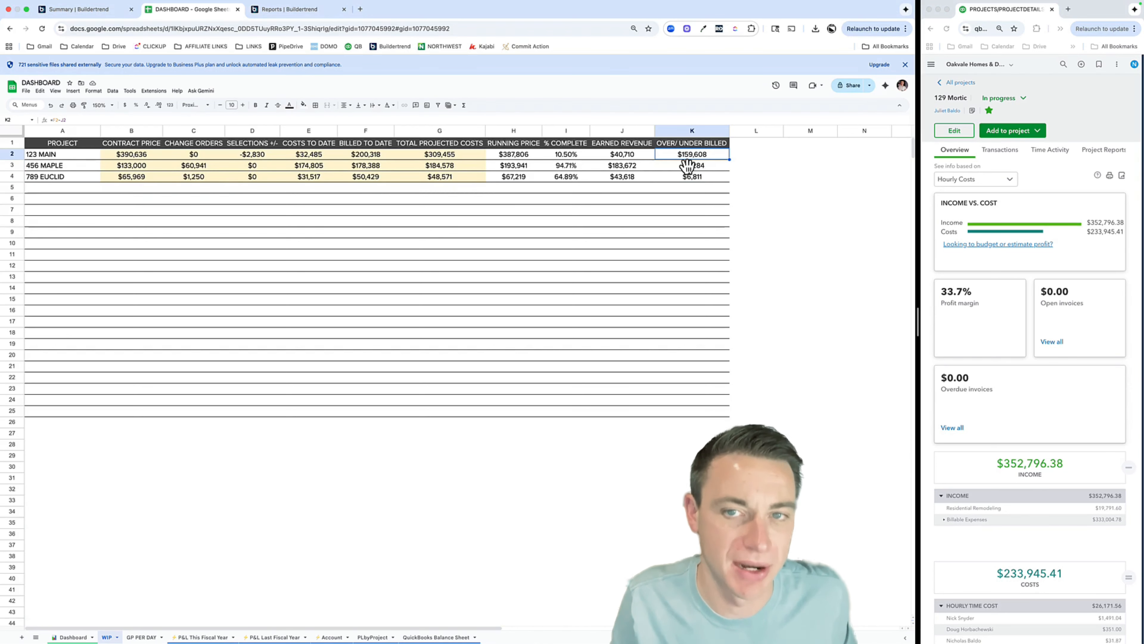
left_click(689, 170)
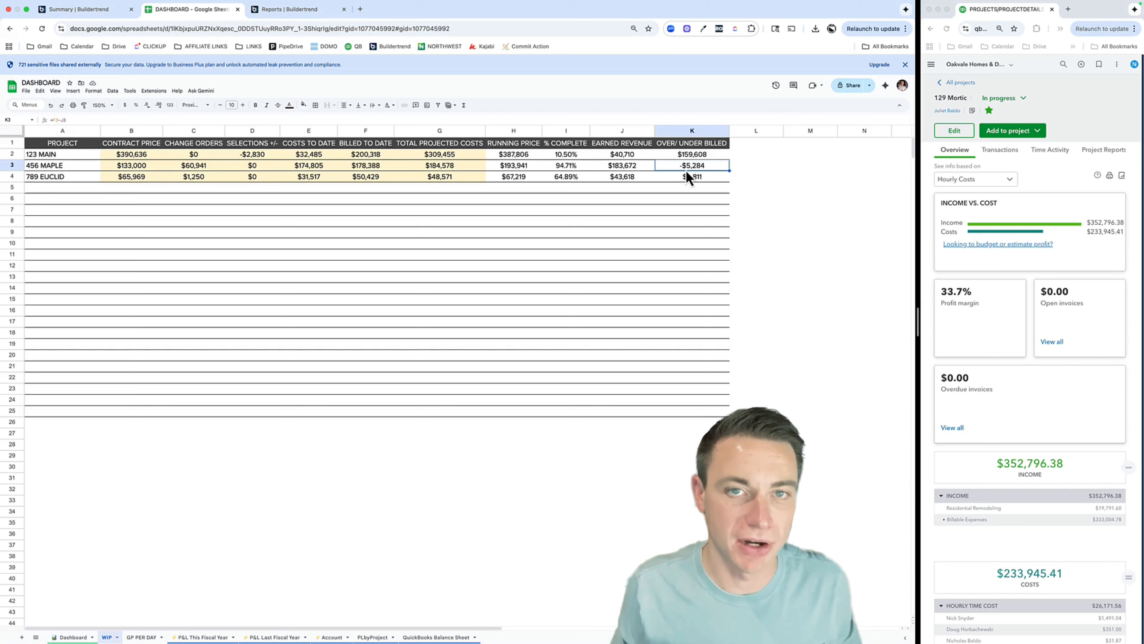
left_click_drag(702, 156, 703, 187)
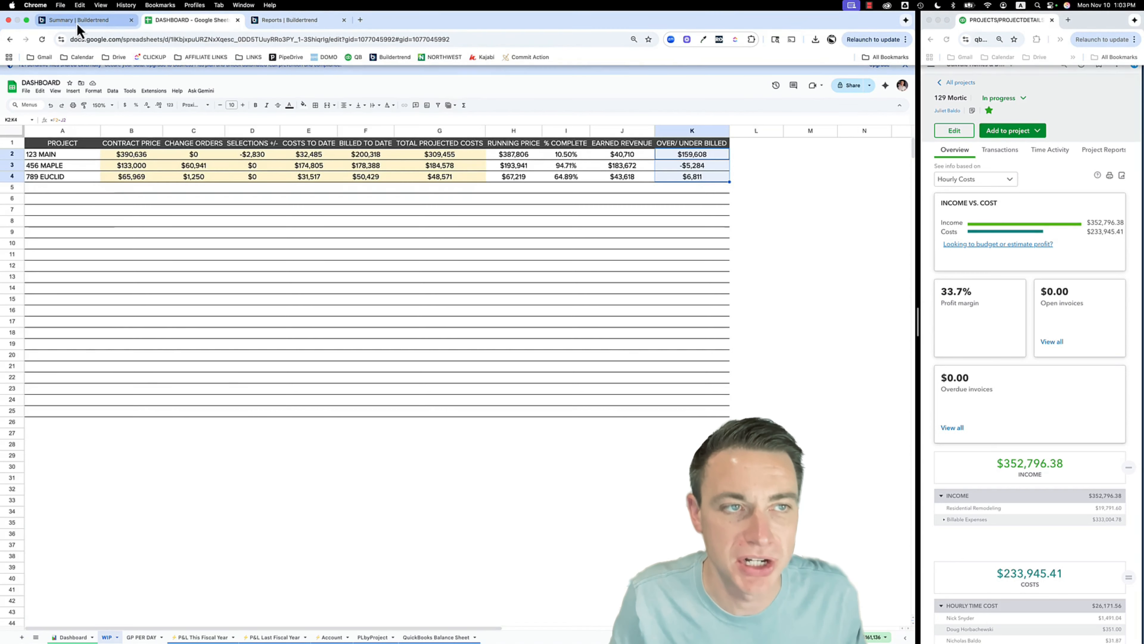
Switch to Buildertrend, open the Work in progress report and read the Amount invoiced column's explanation
left_click(78, 23)
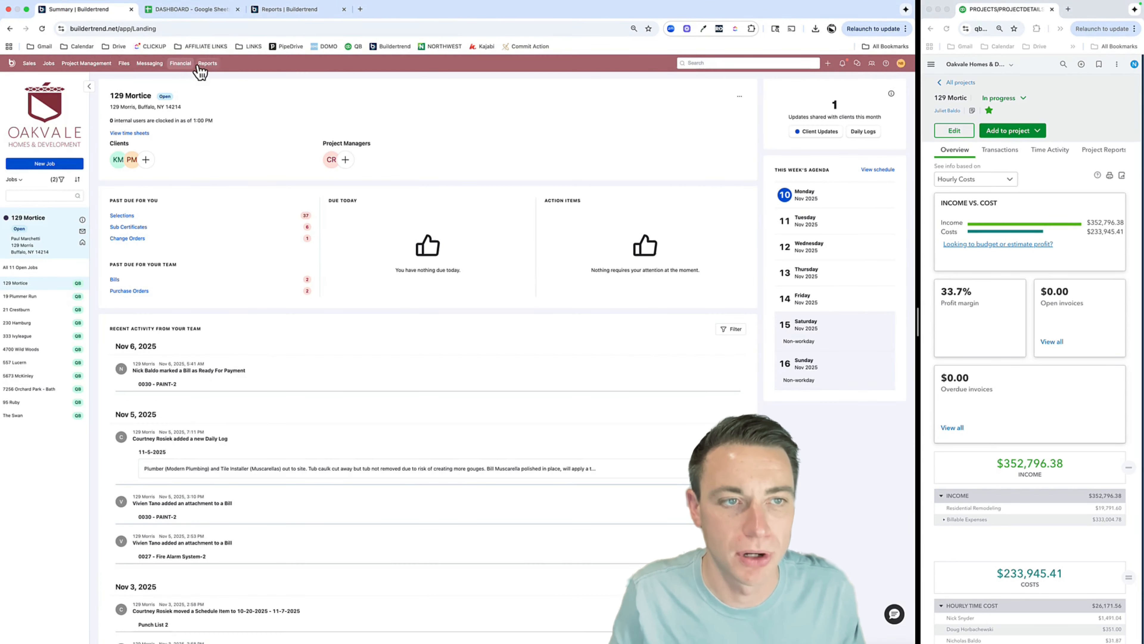
left_click(208, 63)
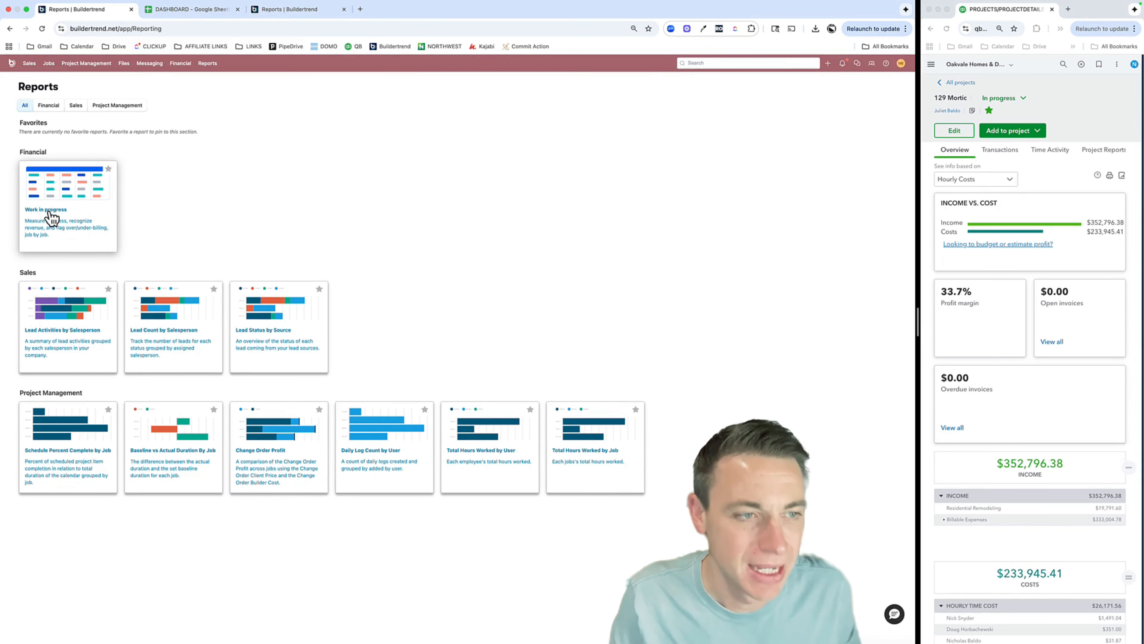
left_click(64, 212)
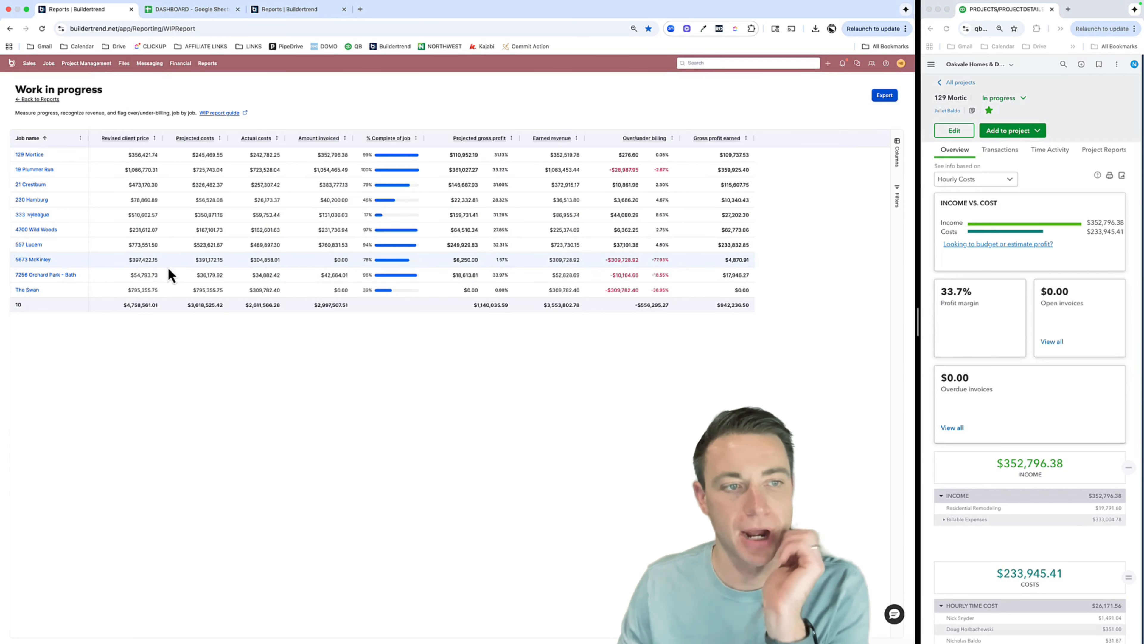
mouse_move(112, 143)
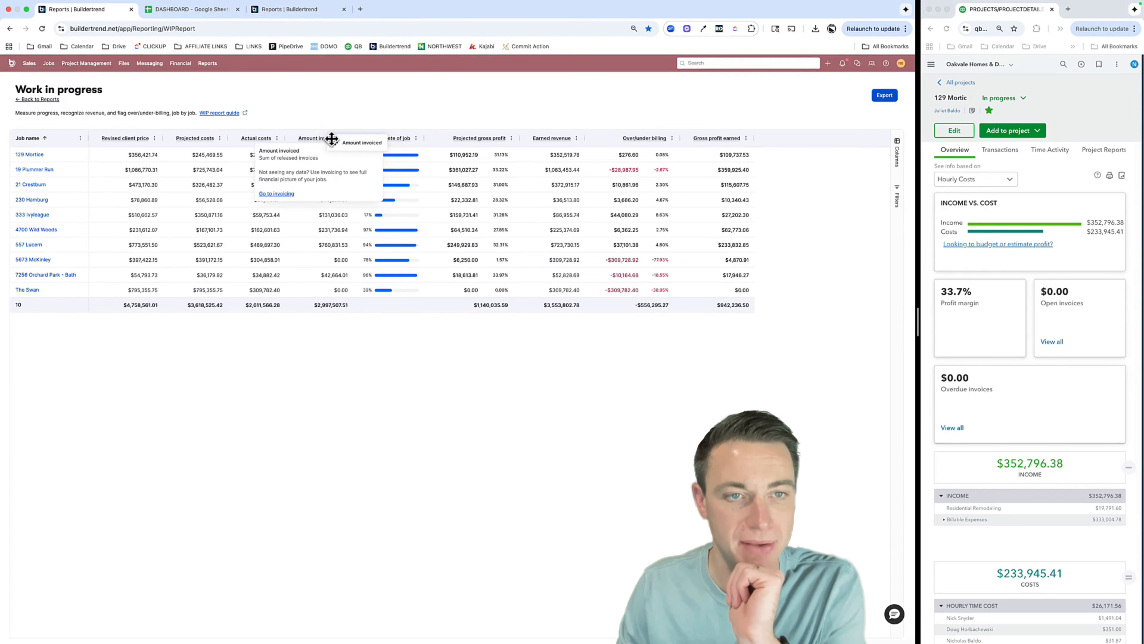
left_click_drag(329, 137, 291, 144)
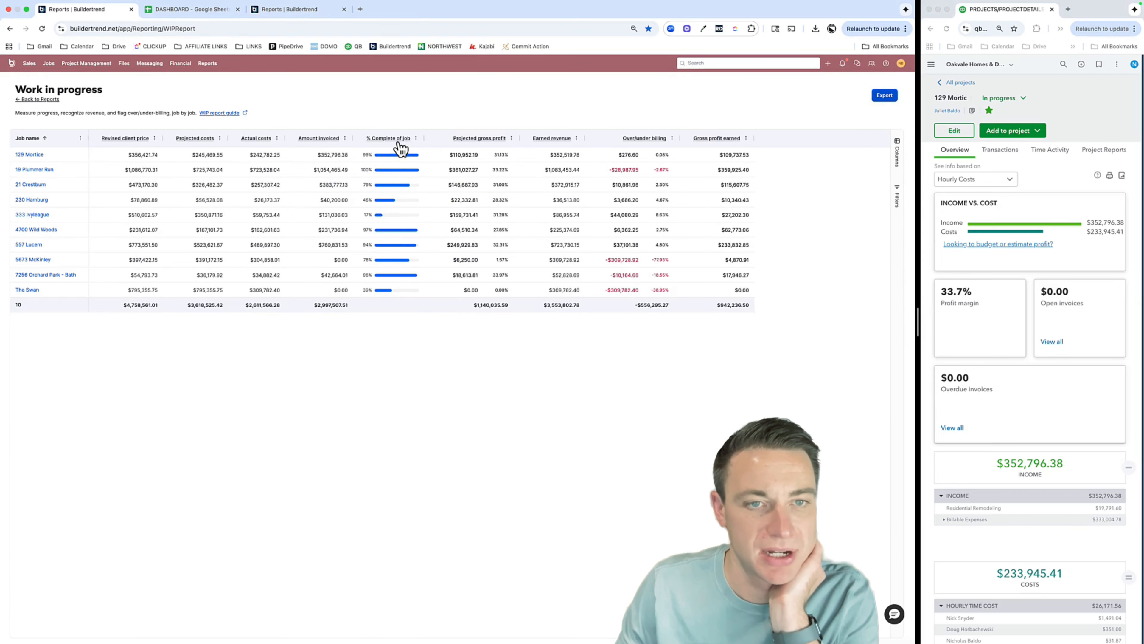
Sort the Work in progress report by % Complete of job in descending order
mouse_move(397, 139)
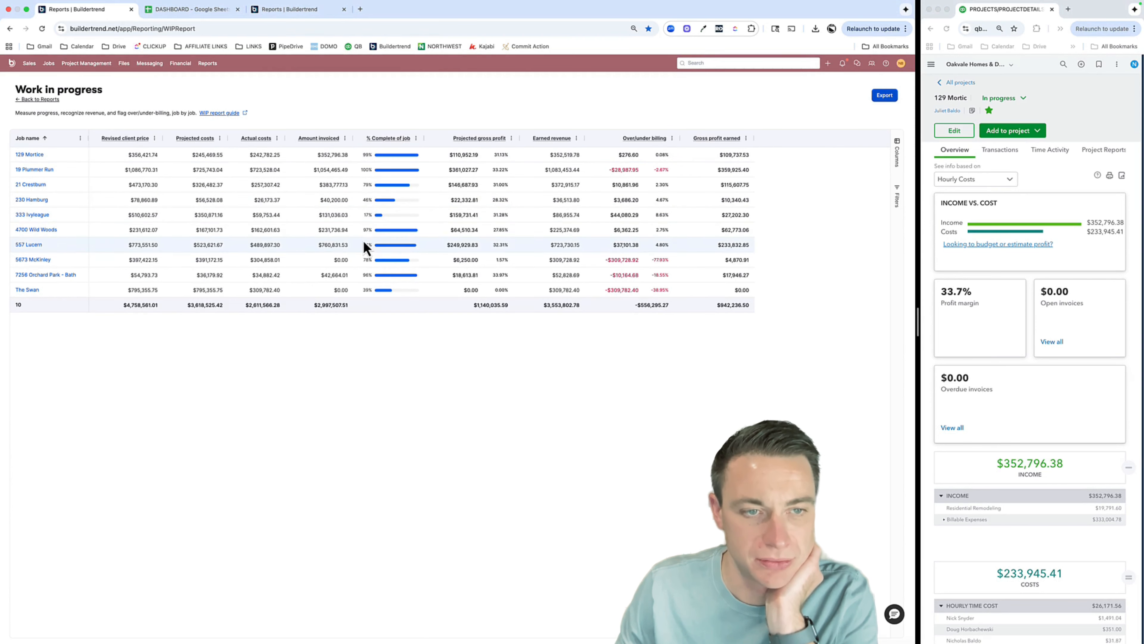
left_click(395, 143)
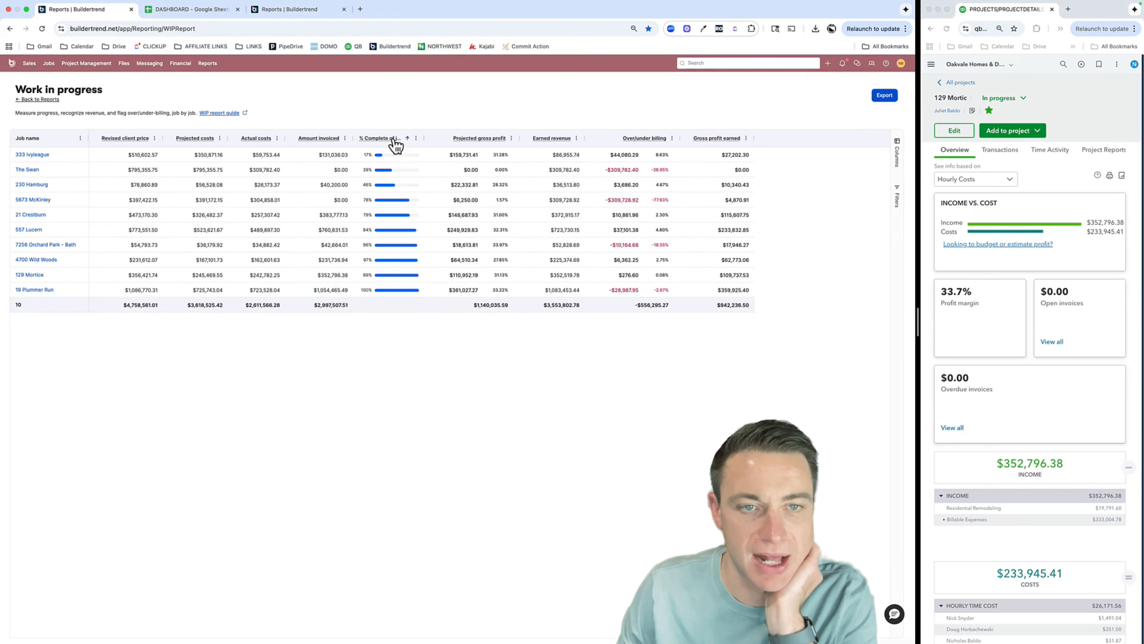
left_click(395, 143)
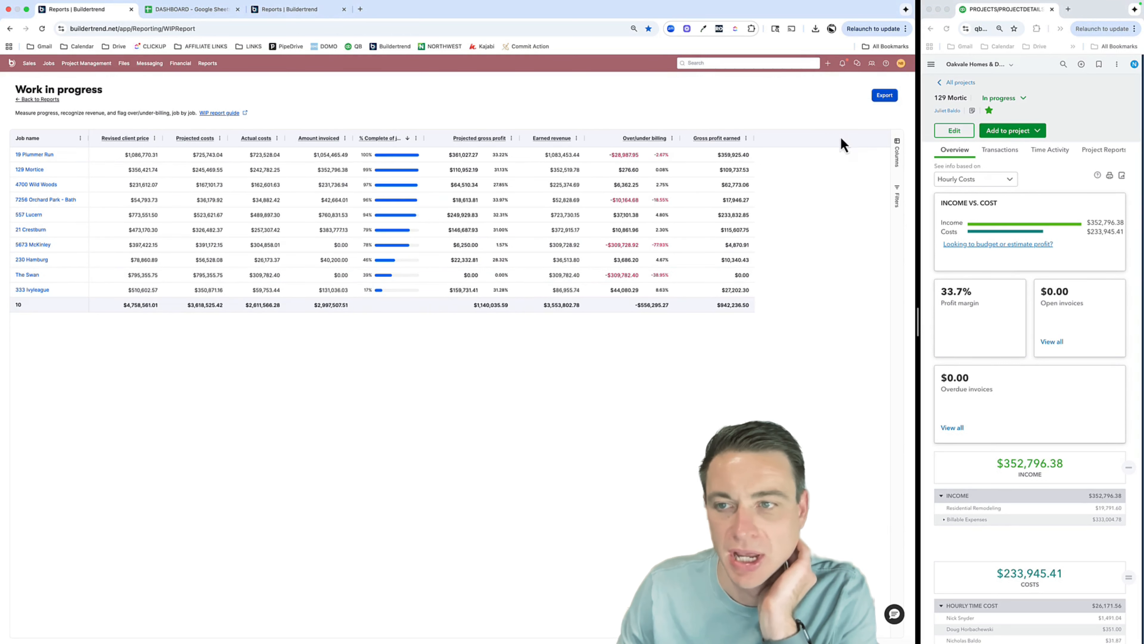
Filter the report by job groups, excluding the INTERNAL group and keeping blanks, DEMO and MAIN
left_click(895, 203)
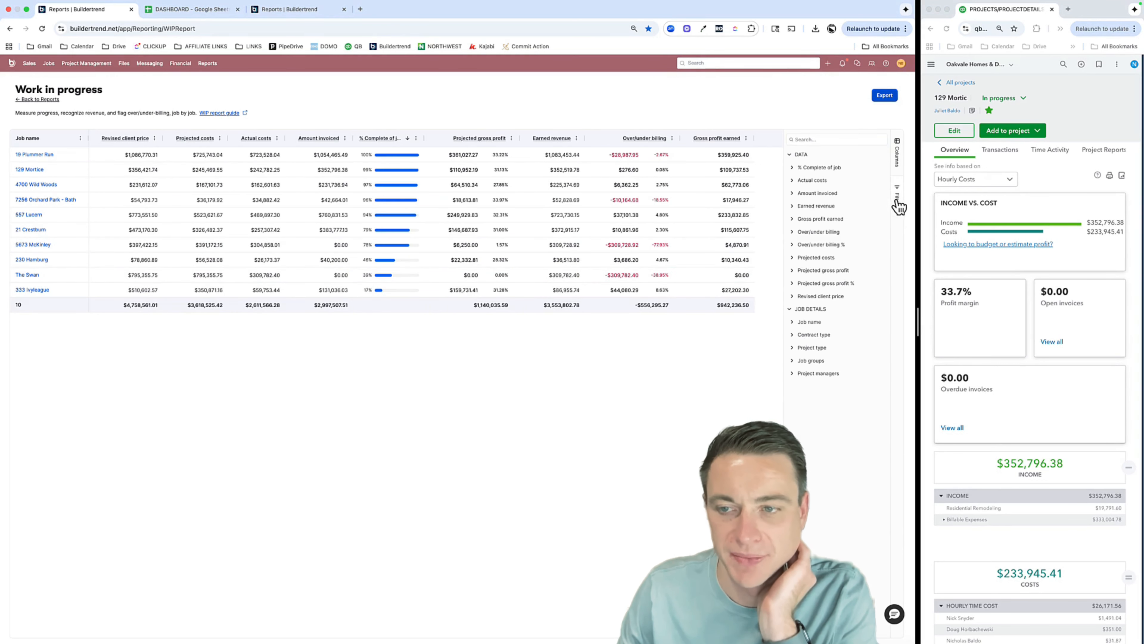
left_click(794, 360)
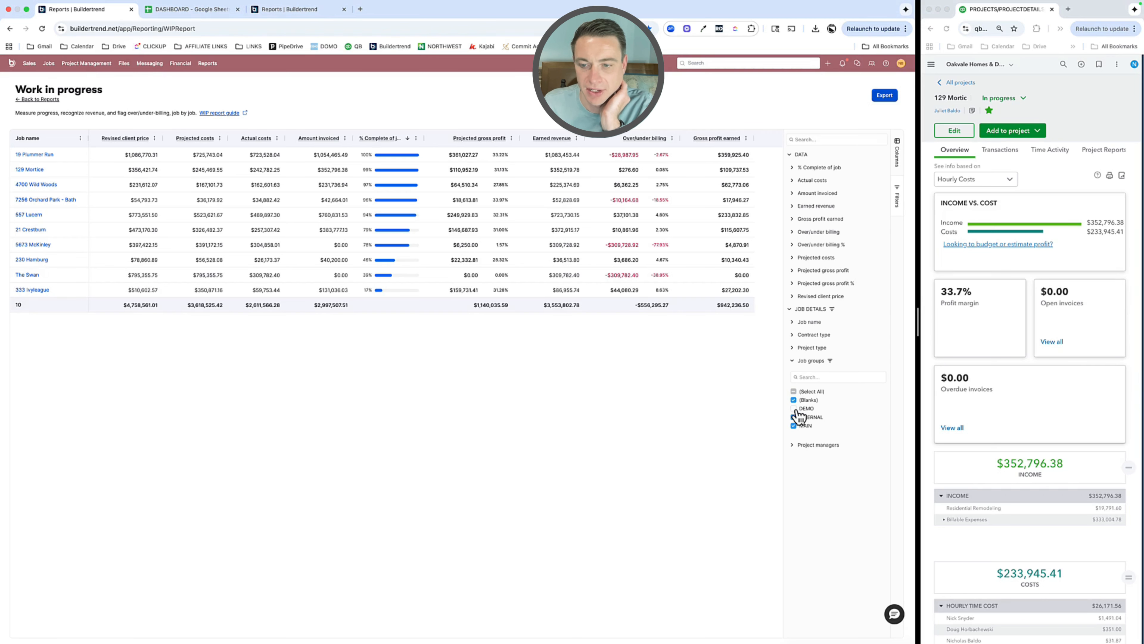
left_click(794, 418)
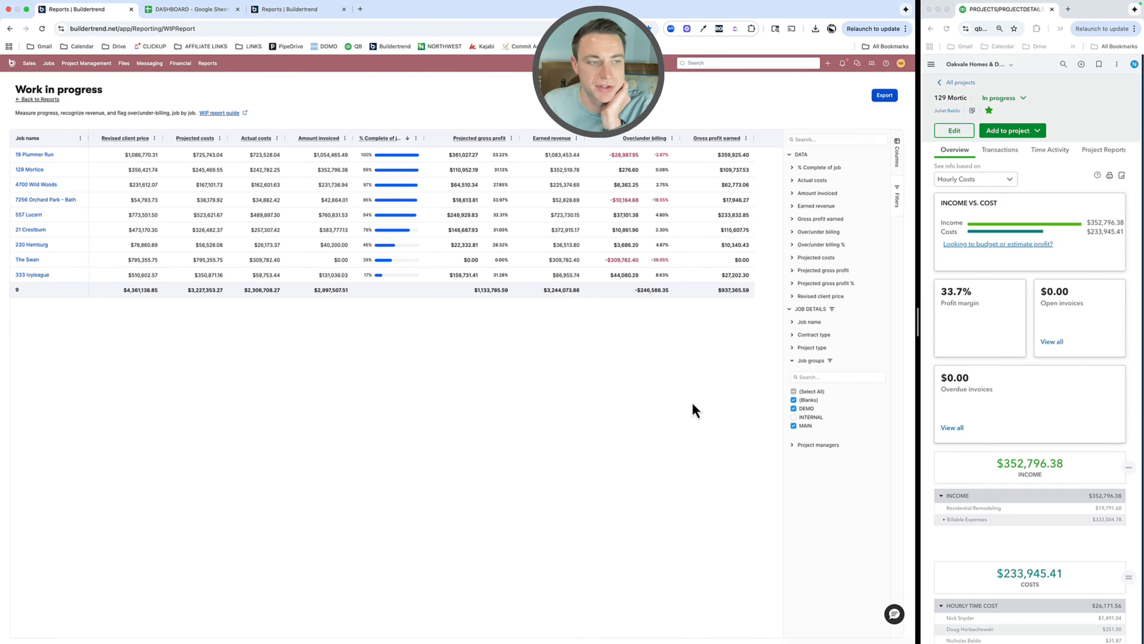
Open The Swan job from the report, mark it as not funded by a construction loan, and check its job groups in the job details
left_click(27, 261)
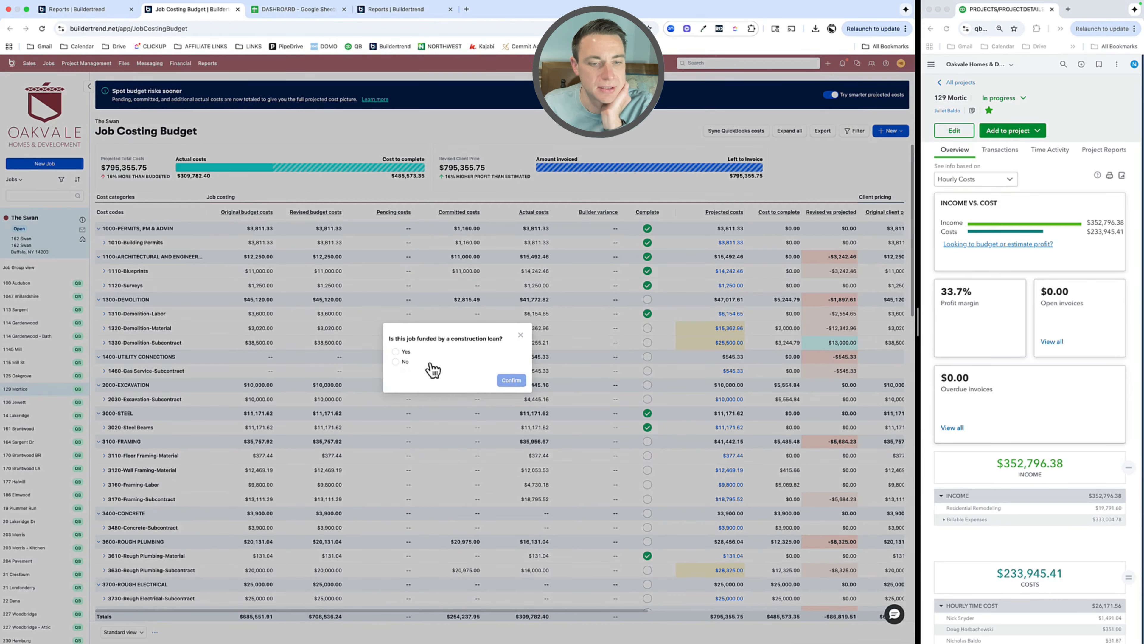
left_click(395, 361)
left_click(510, 380)
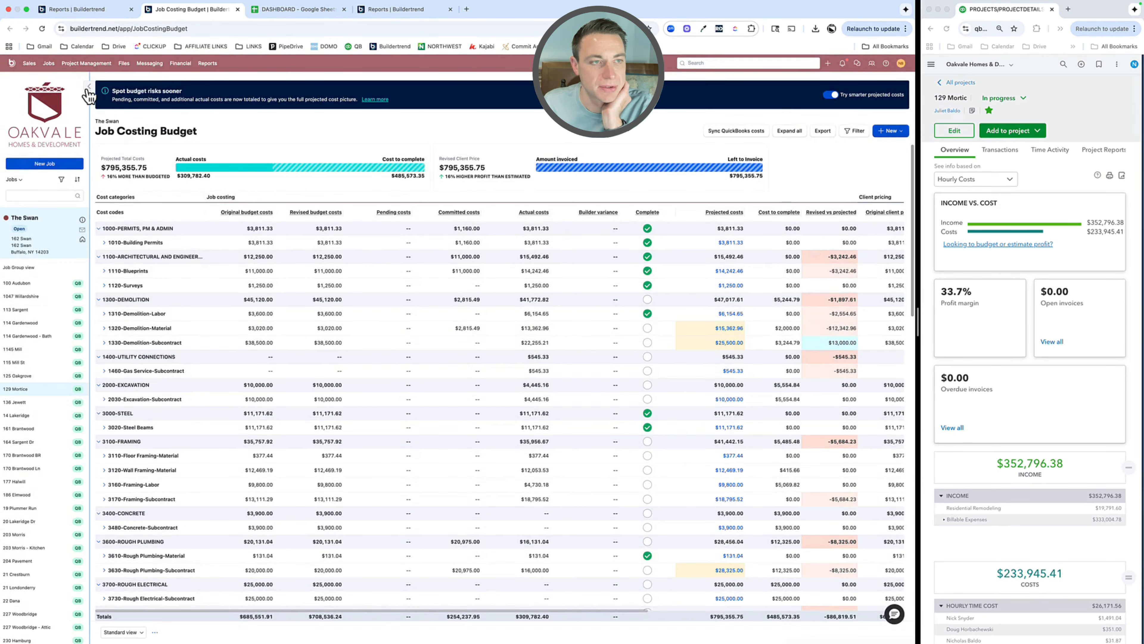
left_click(89, 86)
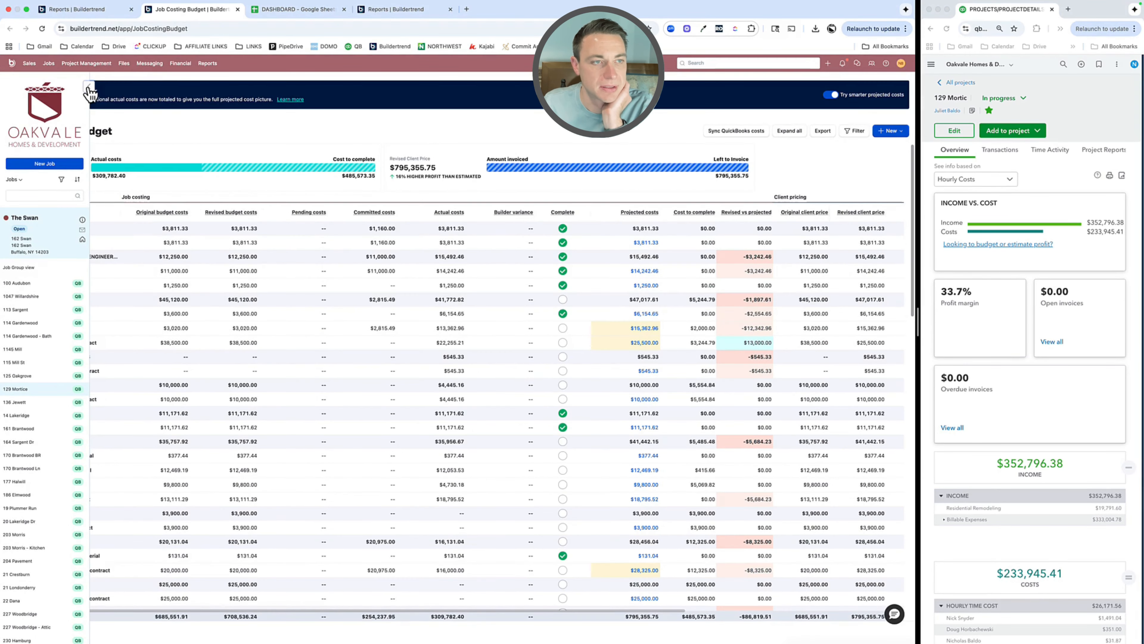
left_click(89, 234)
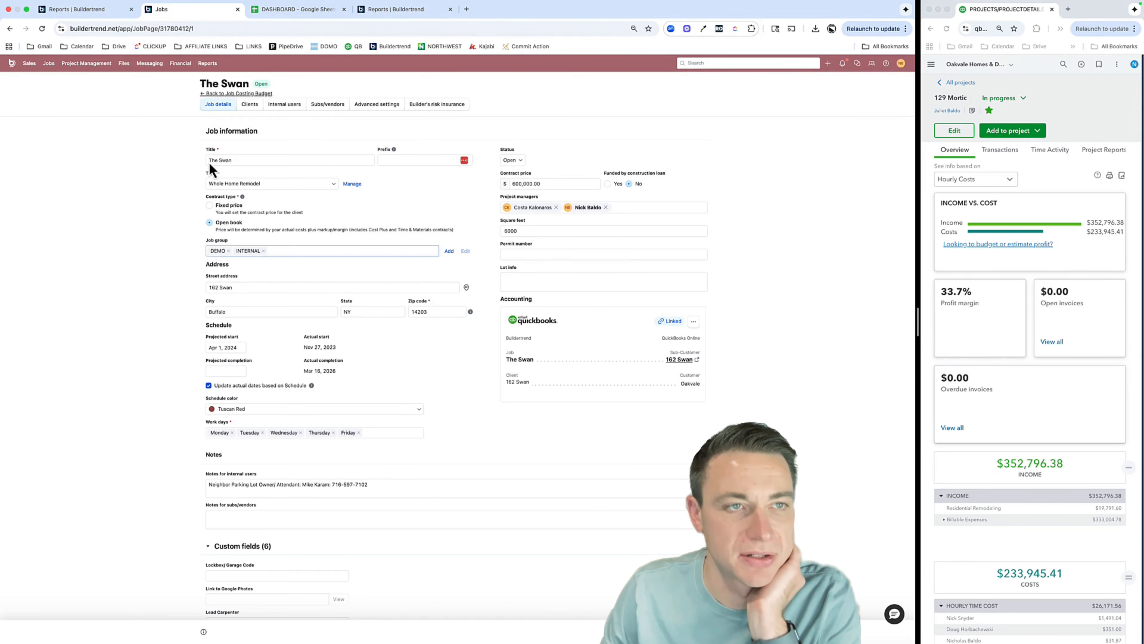
Return to the Work in progress report and exclude the DEMO job group from the filter, keeping blanks and MAIN
left_click(83, 8)
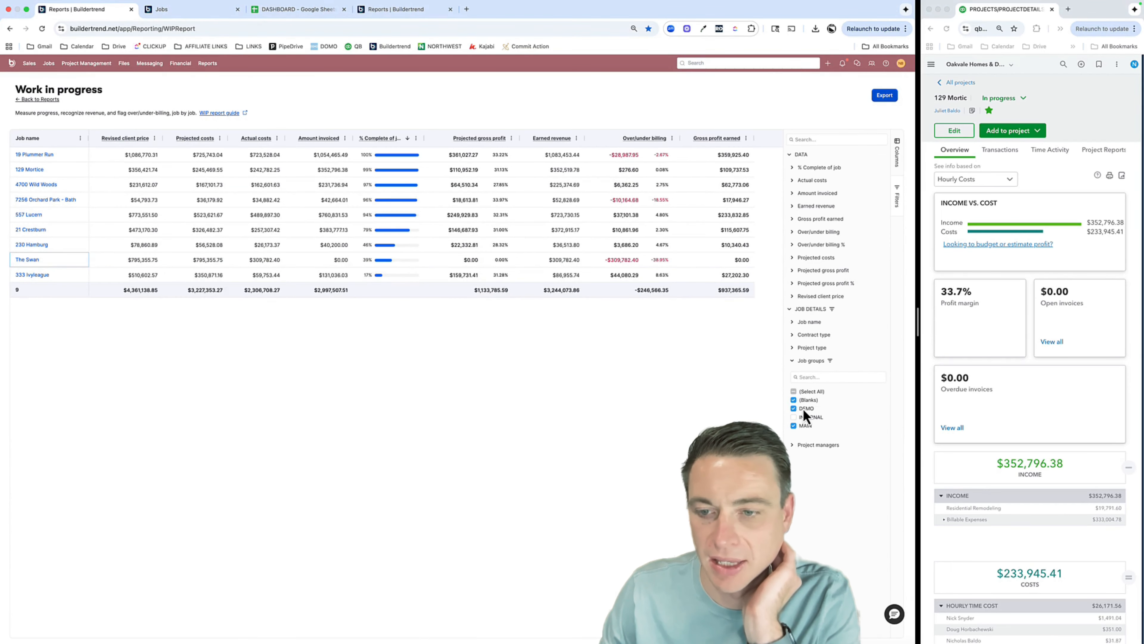
left_click(804, 409)
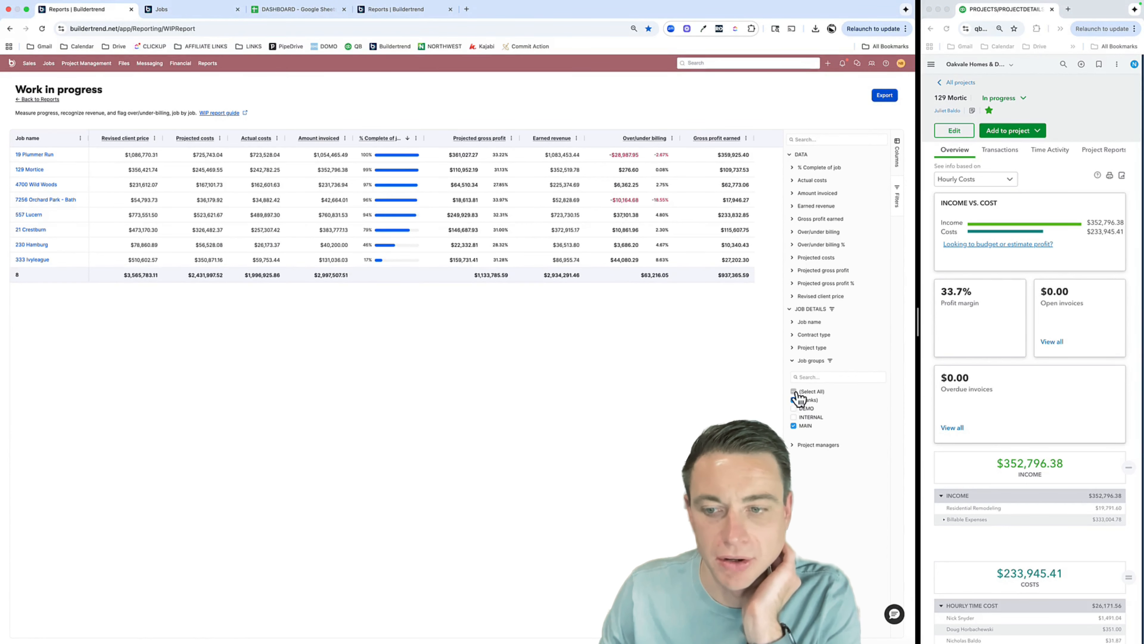
left_click(794, 409)
left_click(795, 409)
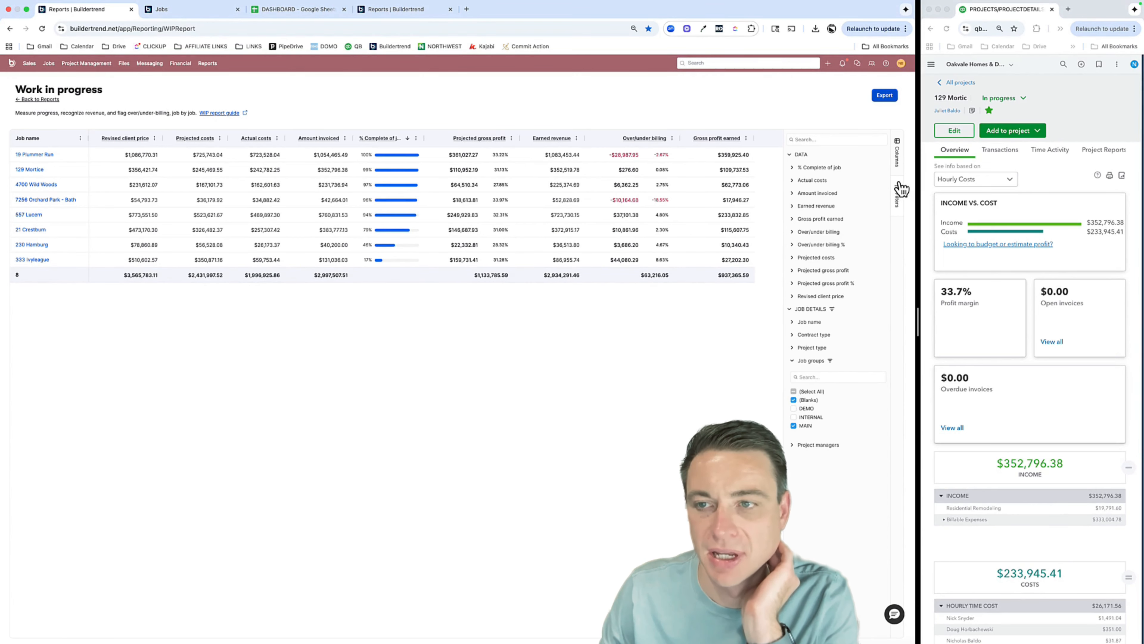
left_click(901, 196)
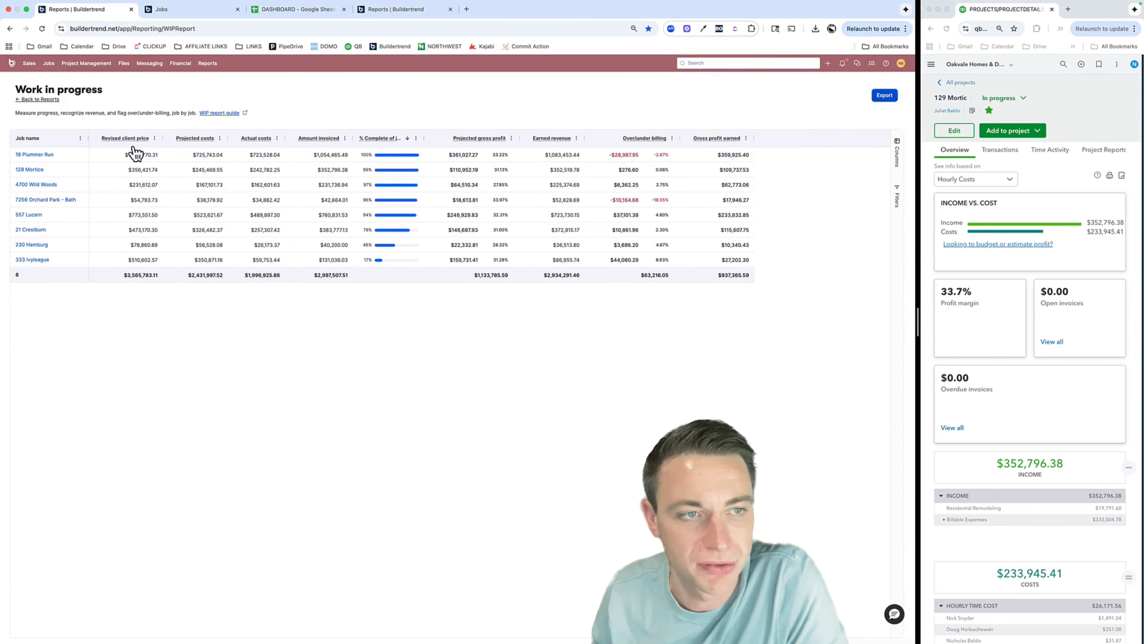
Read the explanations of the Earned revenue and Over/under billing columns
mouse_move(251, 144)
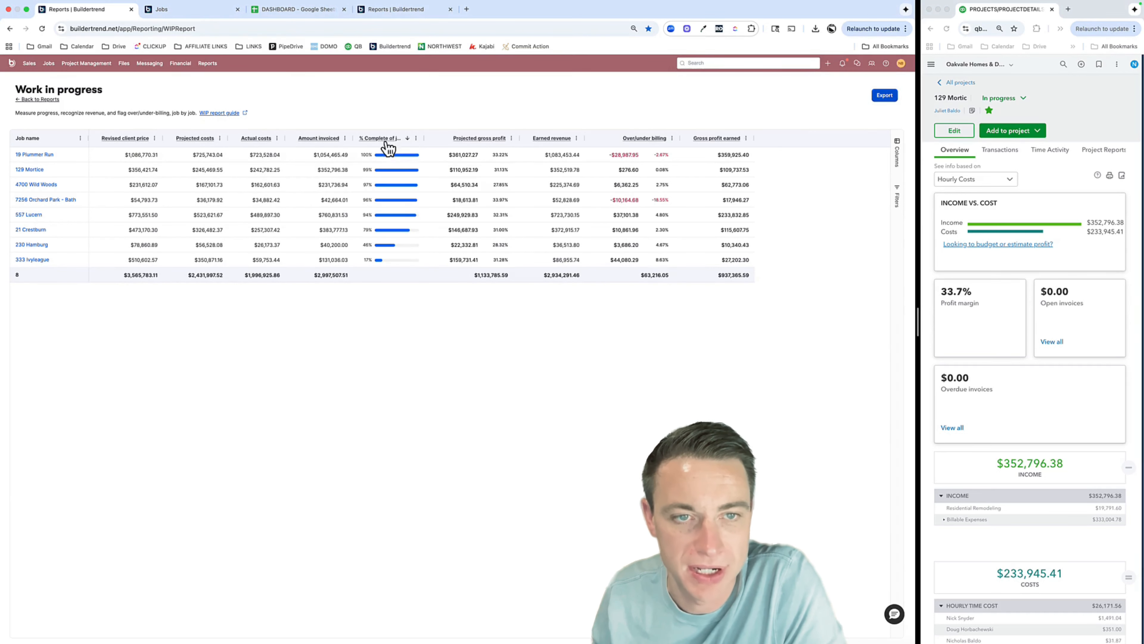
mouse_move(496, 148)
mouse_move(548, 145)
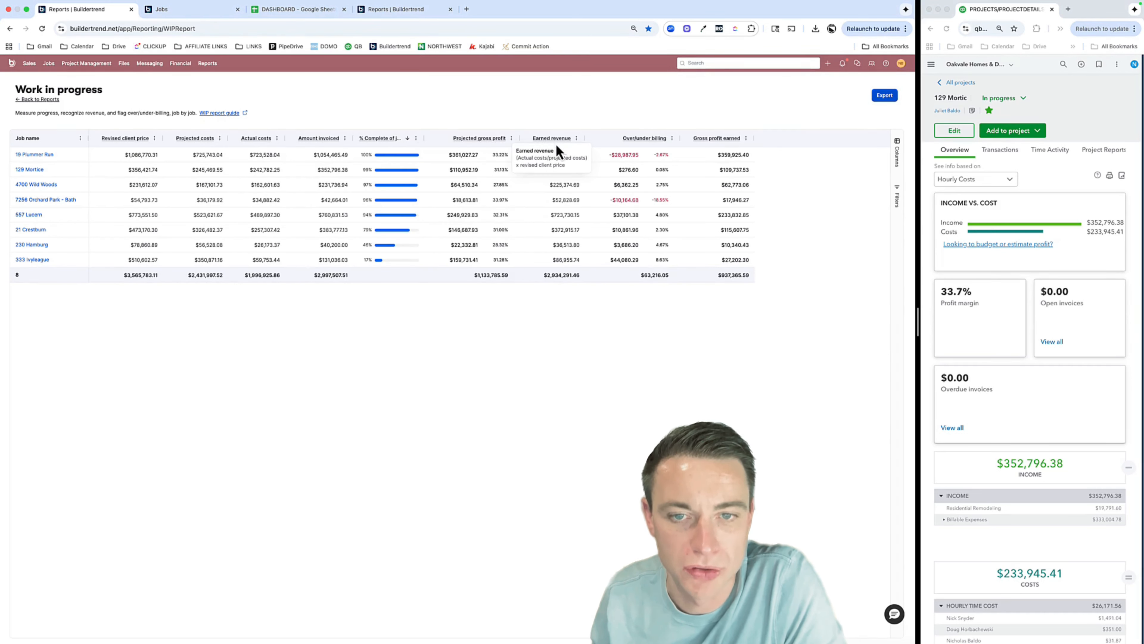
mouse_move(643, 145)
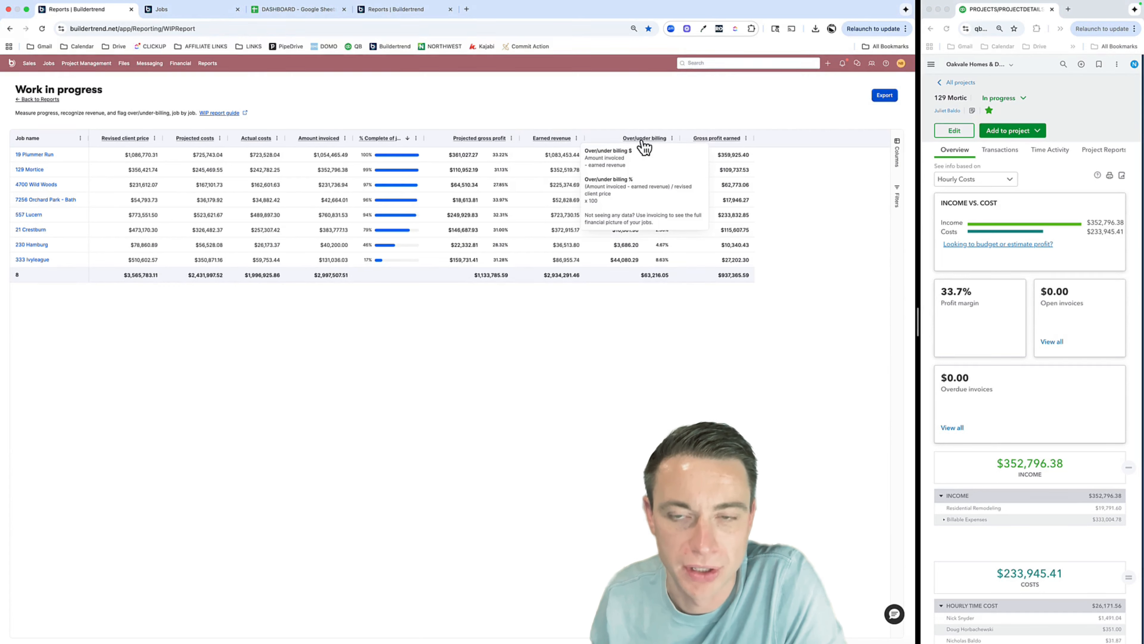
Add the Project type column to the report, leaving Job groups hidden after briefly showing it
left_click(898, 170)
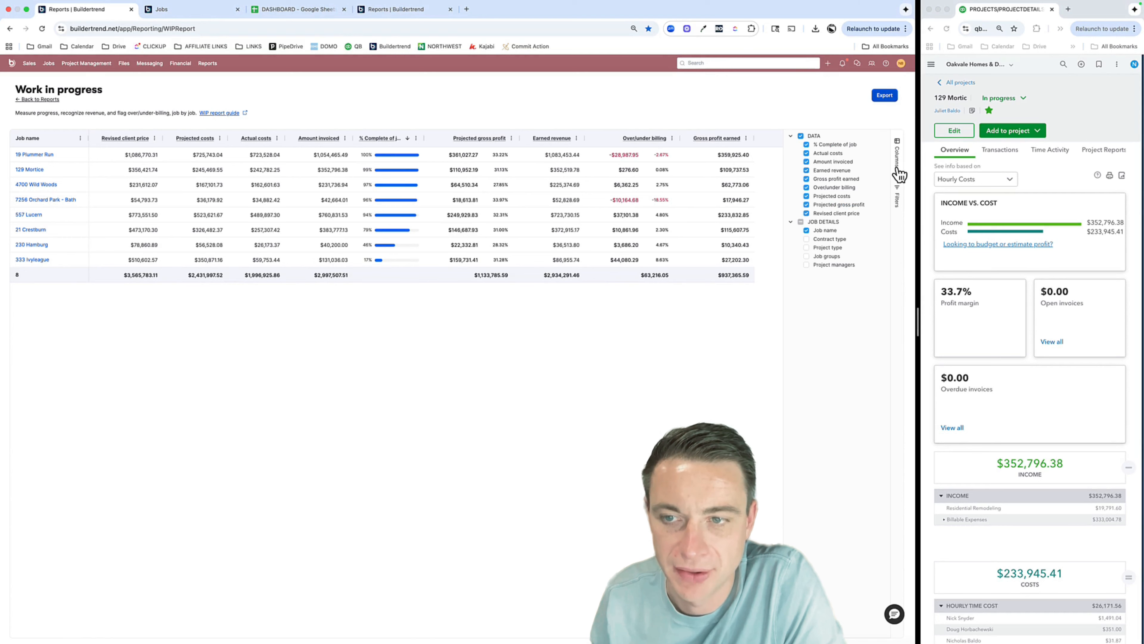
left_click(806, 250)
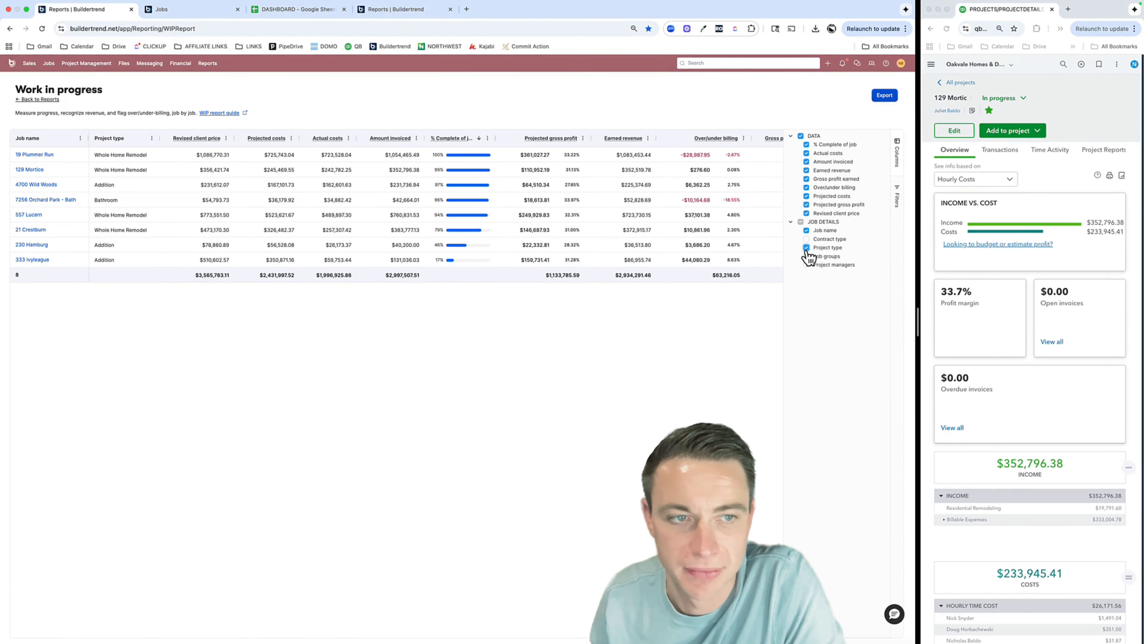
left_click(807, 256)
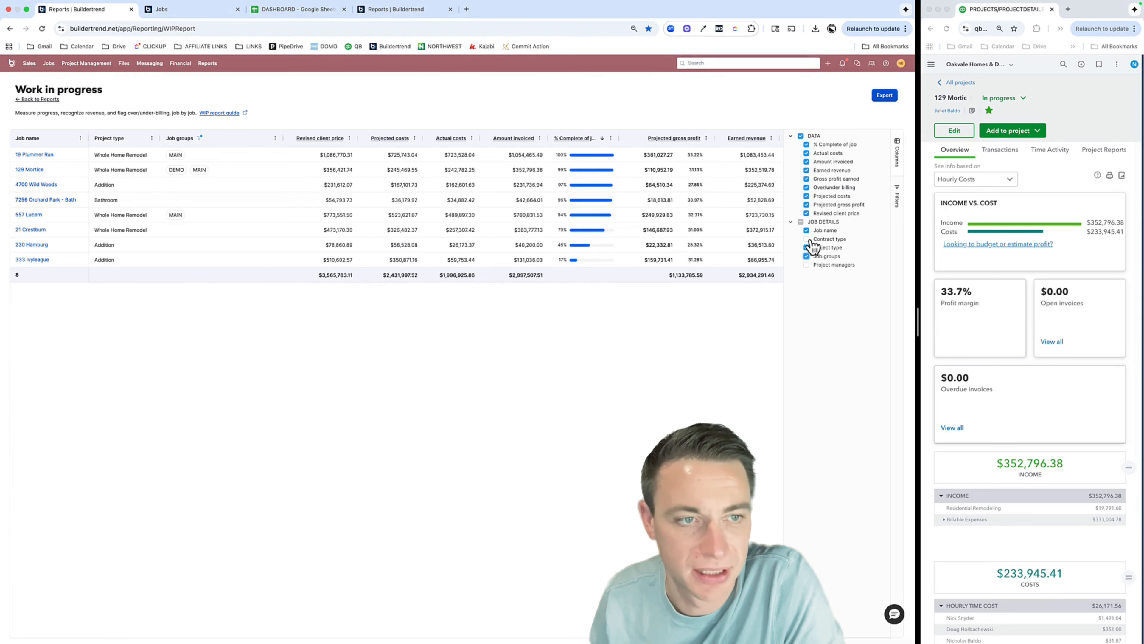
left_click(807, 255)
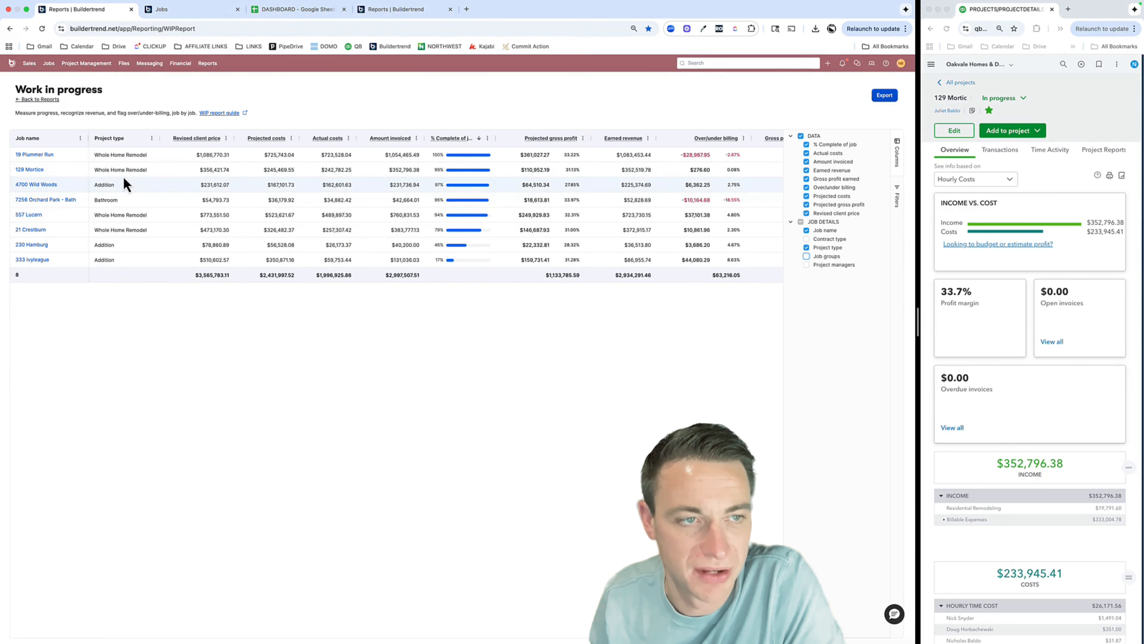
Sort the report by project type in descending order, and return to the descending % Complete of job sorting
left_click(109, 139)
left_click(109, 141)
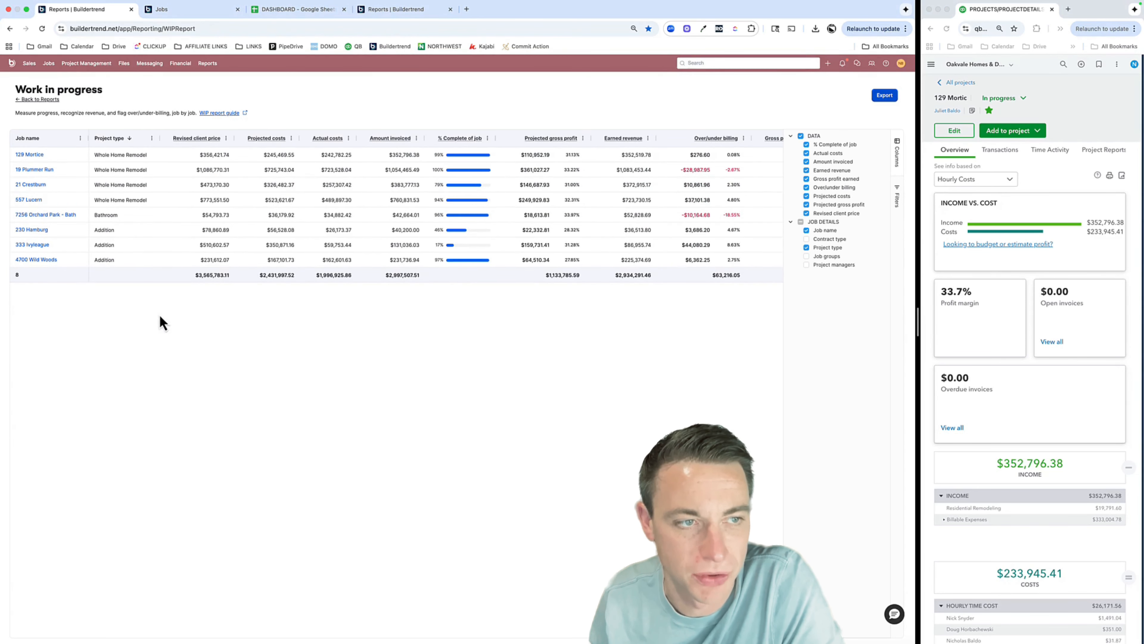
left_click(471, 140)
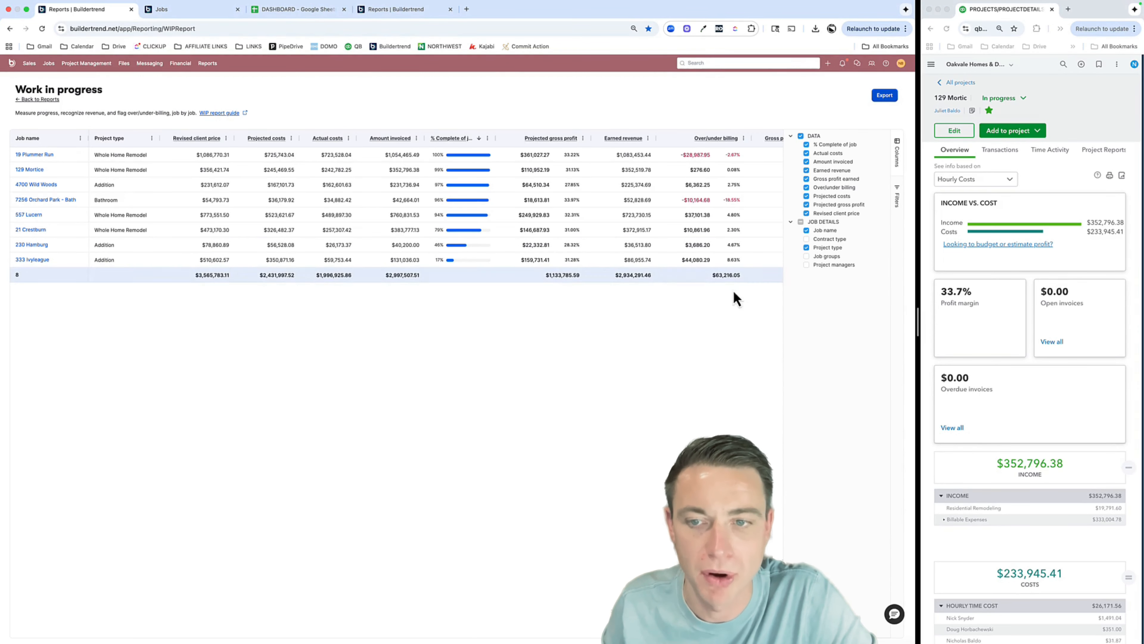
Split the screen about evenly between Buildertrend and QuickBooks, and collapse the project's hourly time cost group
left_click_drag(918, 315, 575, 308)
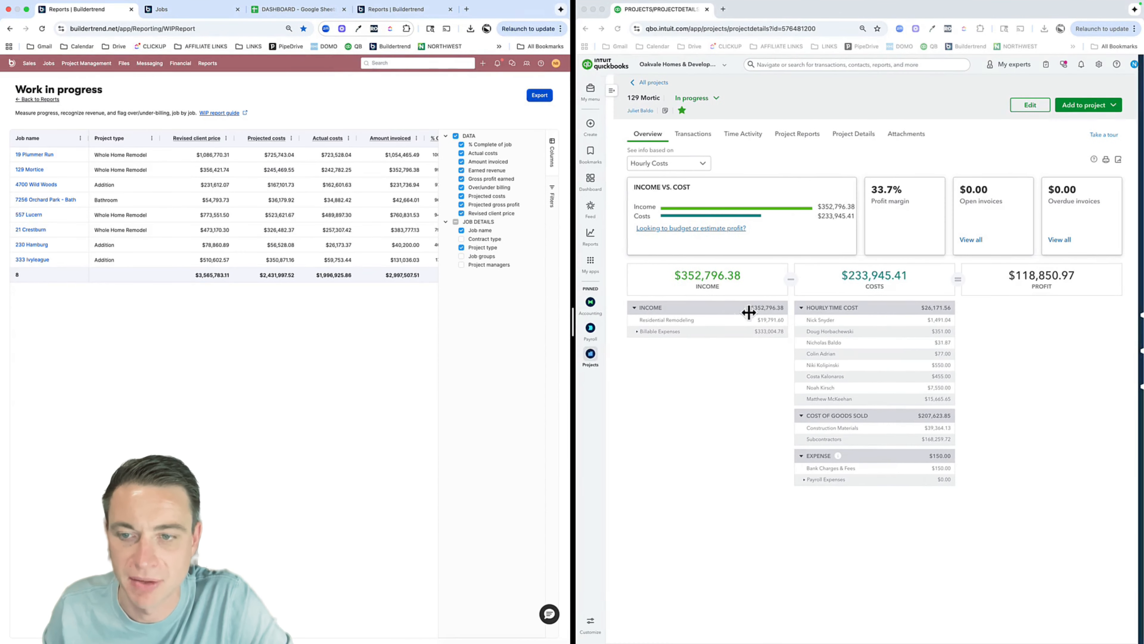
left_click(802, 309)
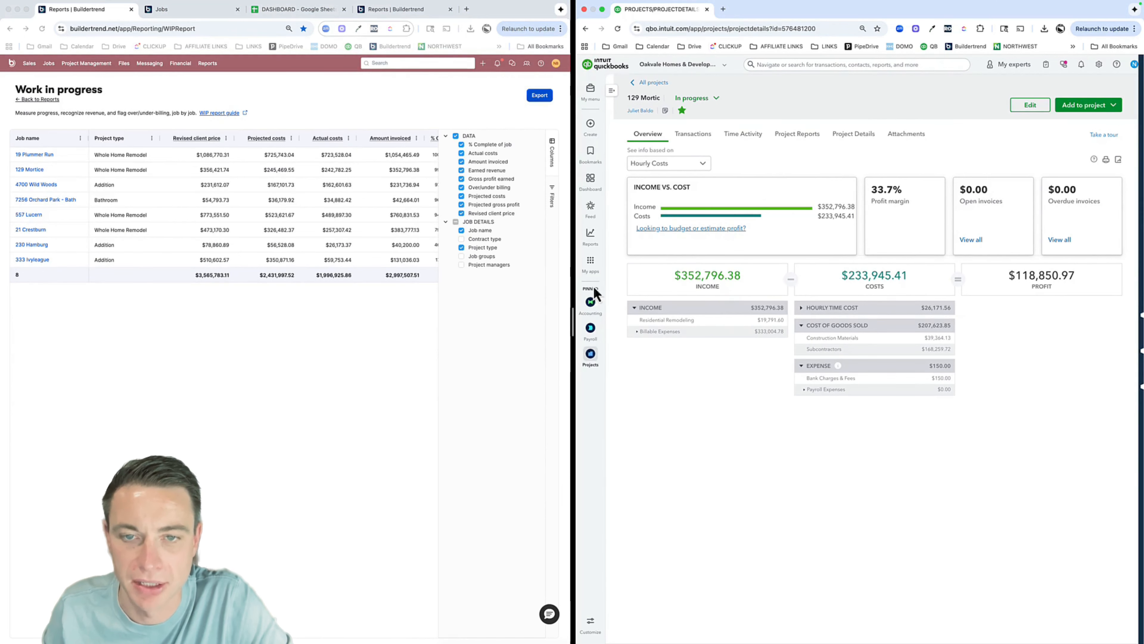
Compare the 129 Mortice row's costs, invoiced amount, gross profit and over/under billing with the project's income and costs in QuickBooks
scroll(311, 167, "right", 3)
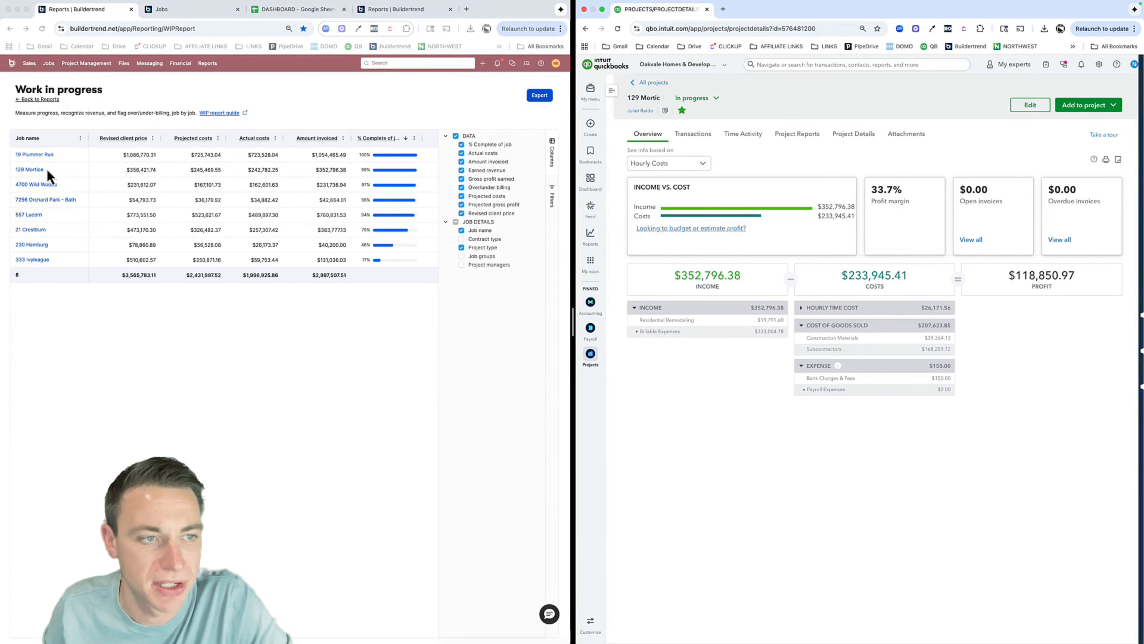
scroll(133, 179, "left", 3)
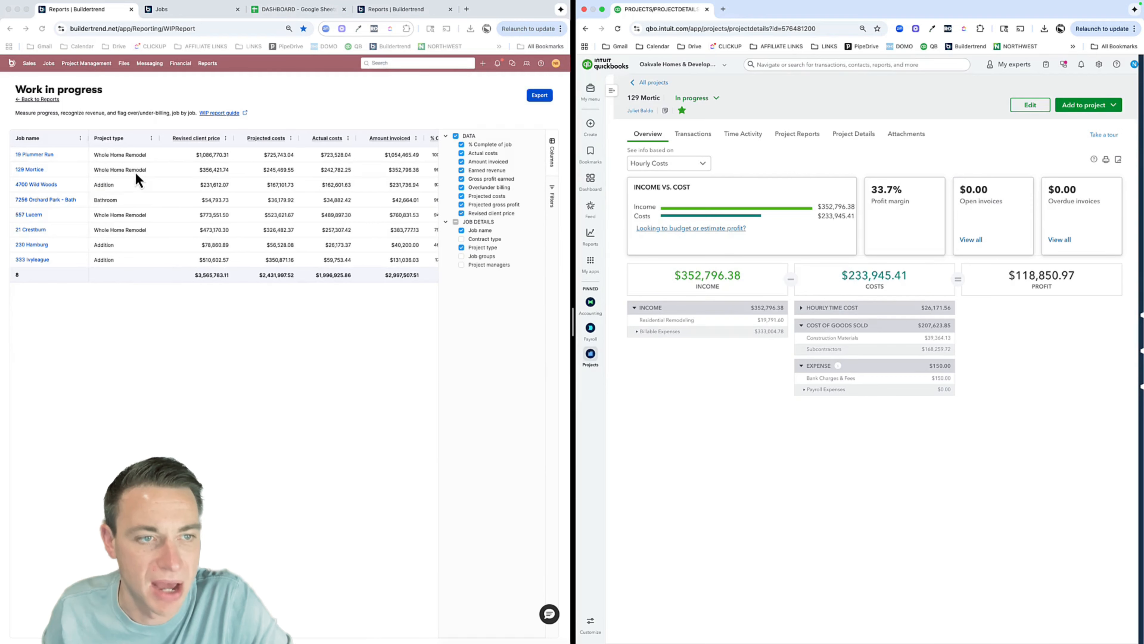
scroll(210, 184, "right", 2)
scroll(189, 176, "right", 3)
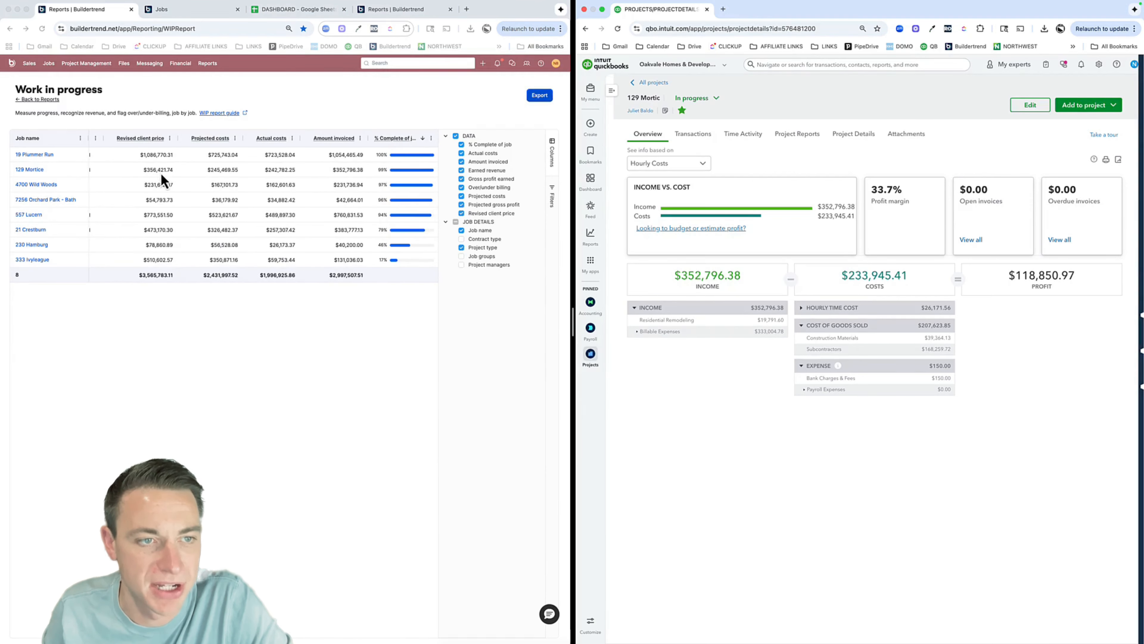
scroll(160, 174, "right", 2)
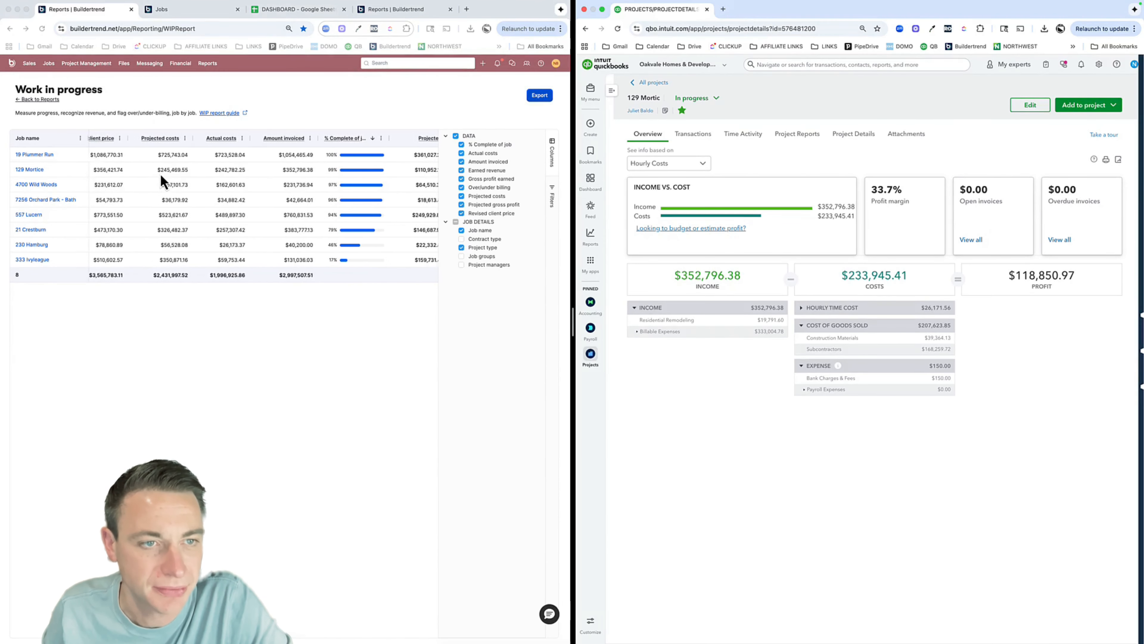
scroll(218, 176, "right", 1)
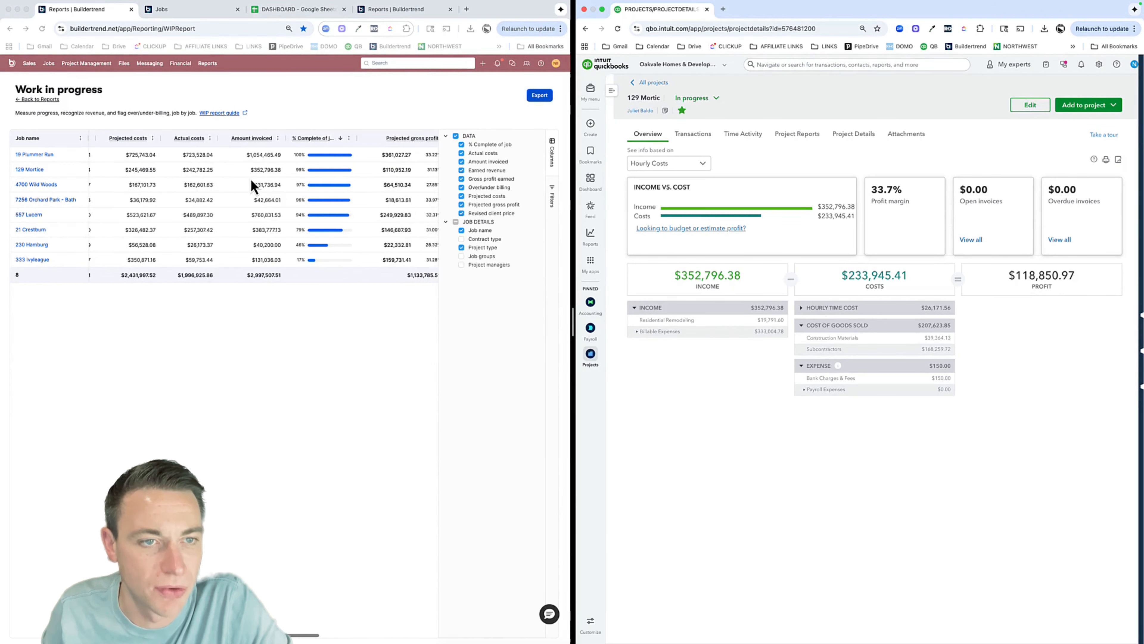
scroll(252, 183, "left", 2)
scroll(252, 181, "left", 2)
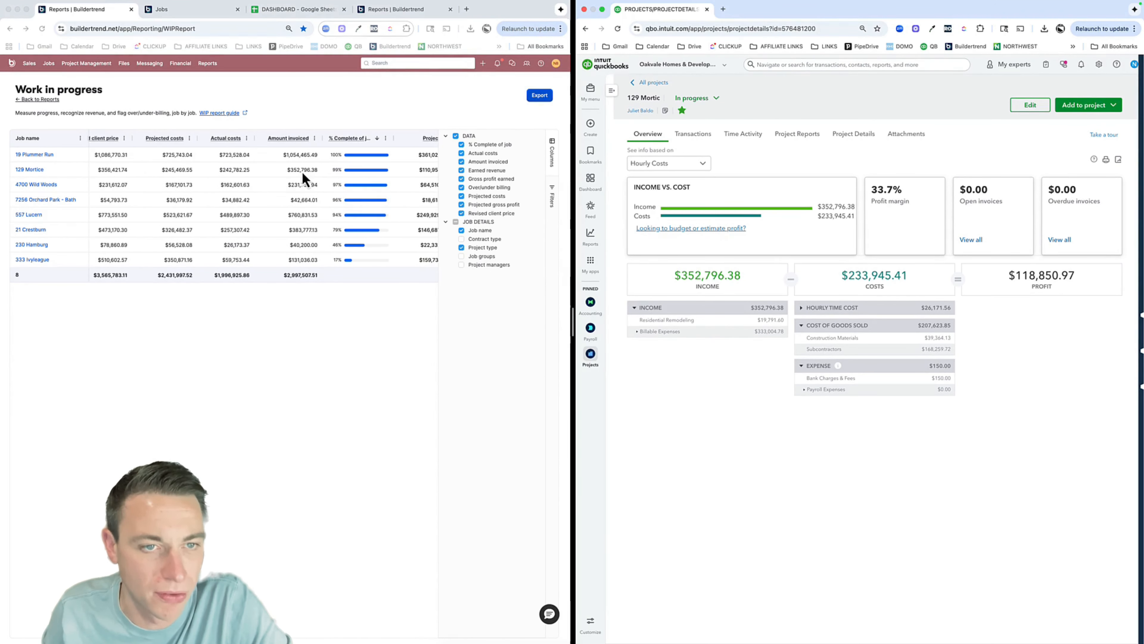
scroll(303, 180, "right", 4)
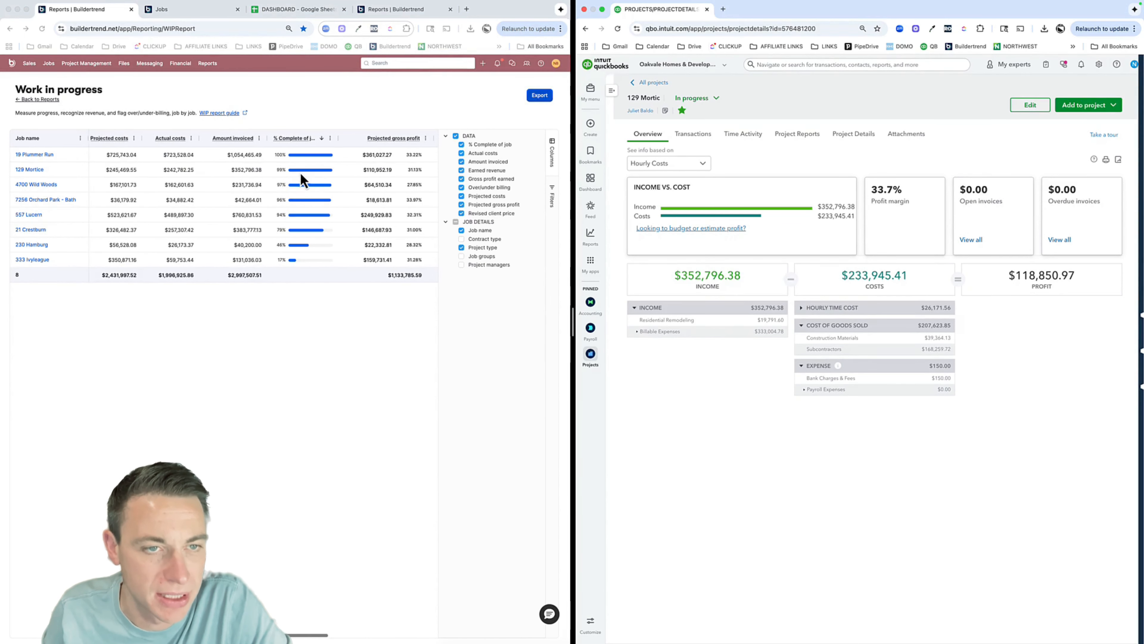
scroll(297, 174, "right", 2)
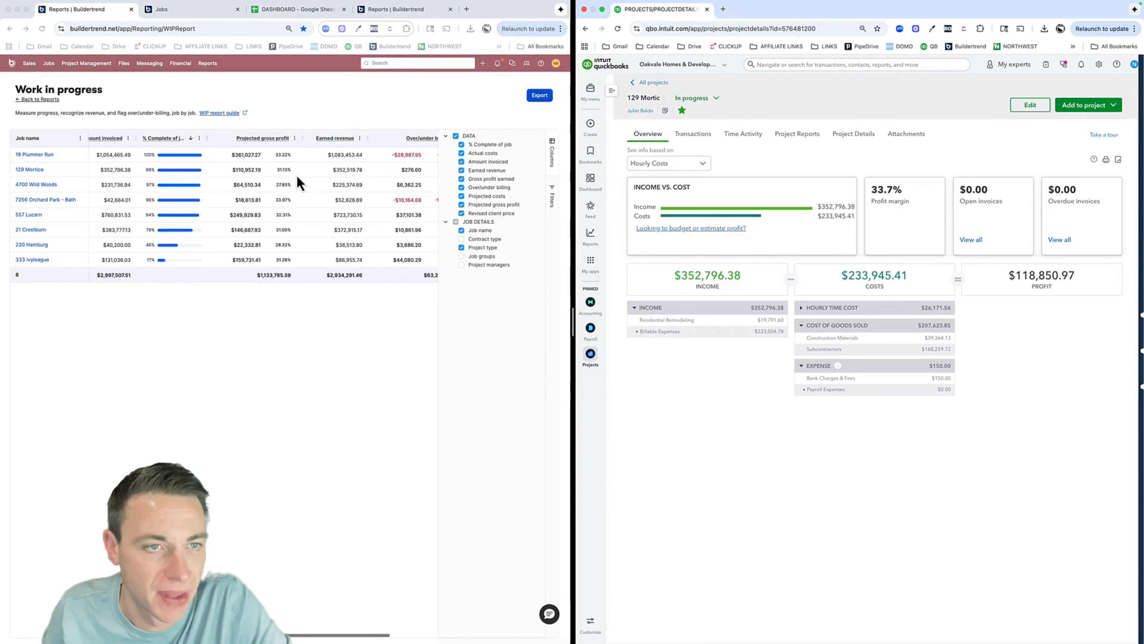
scroll(296, 175, "left", 2)
scroll(294, 176, "right", 2)
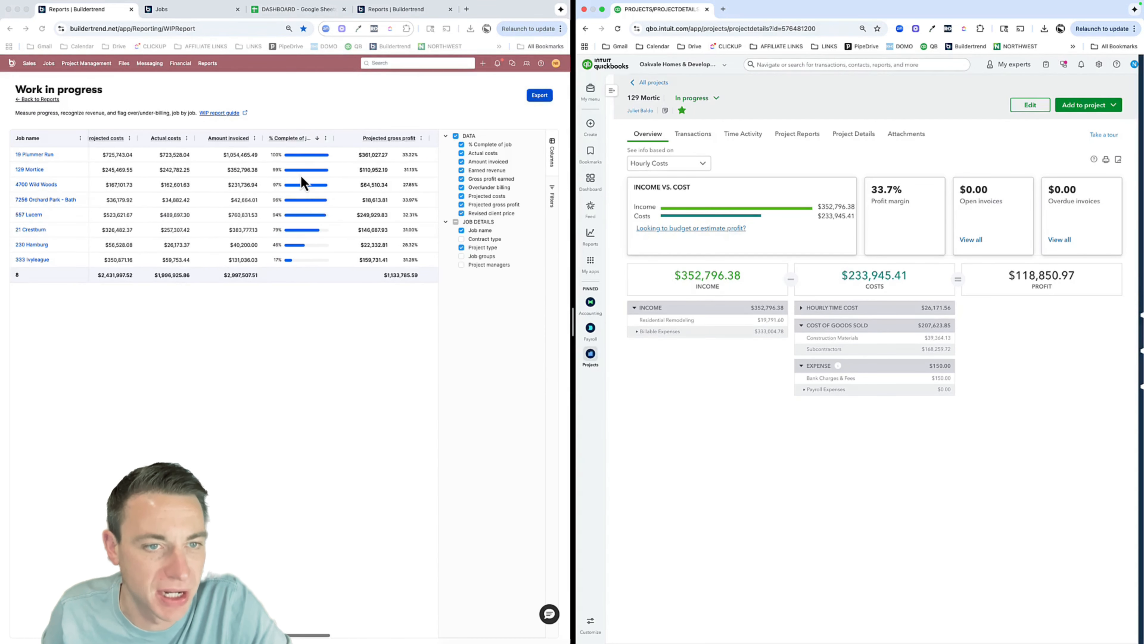
scroll(300, 183, "right", 2)
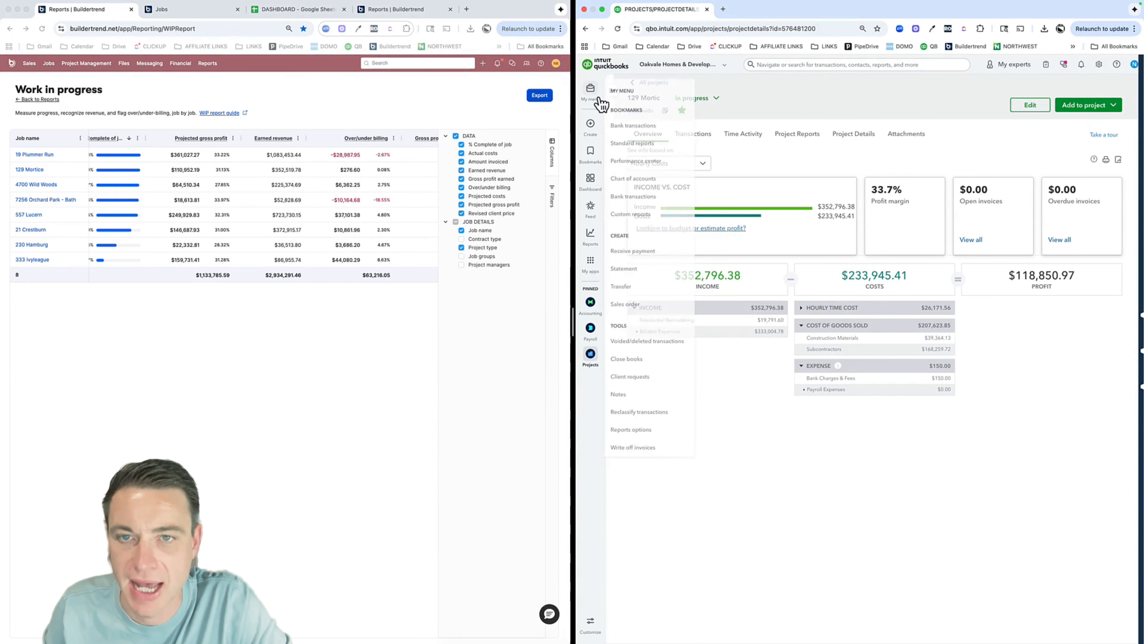
Start a new journal entry in QuickBooks and clear its journal number
left_click(599, 131)
left_click(841, 197)
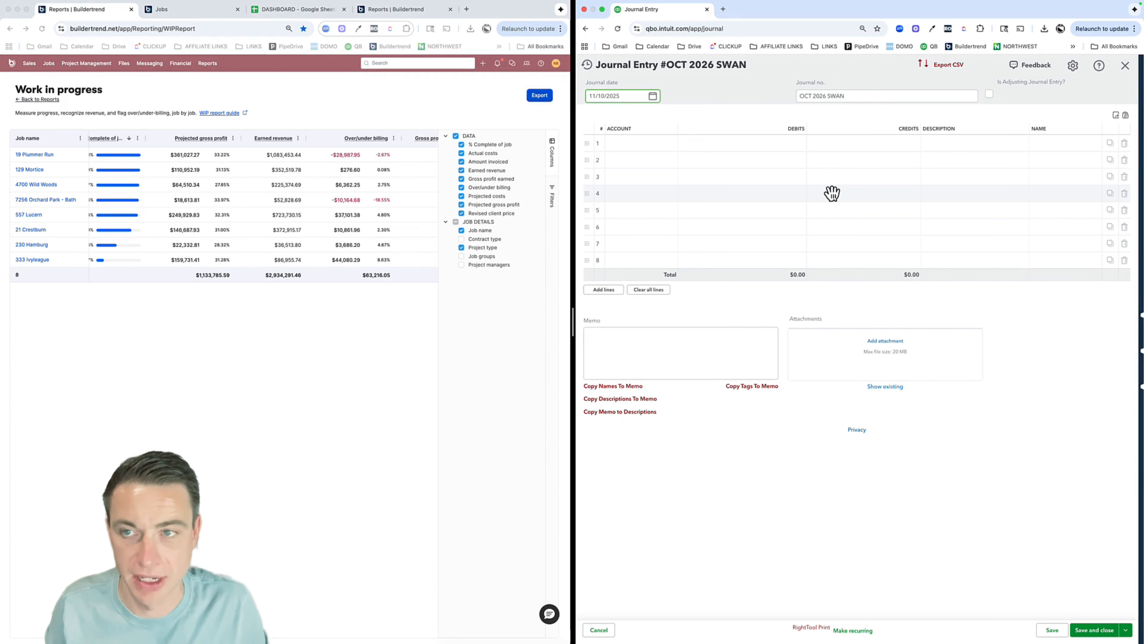
key("Tab")
key("Tab")
key("shift+Tab")
key("BackSpace")
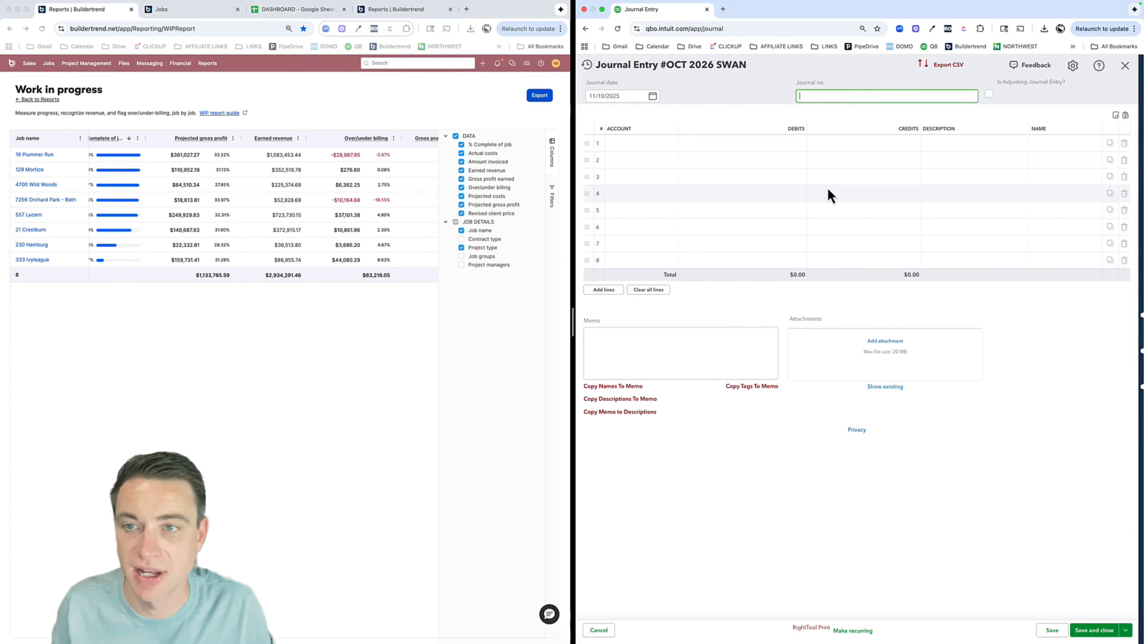
left_click(645, 148)
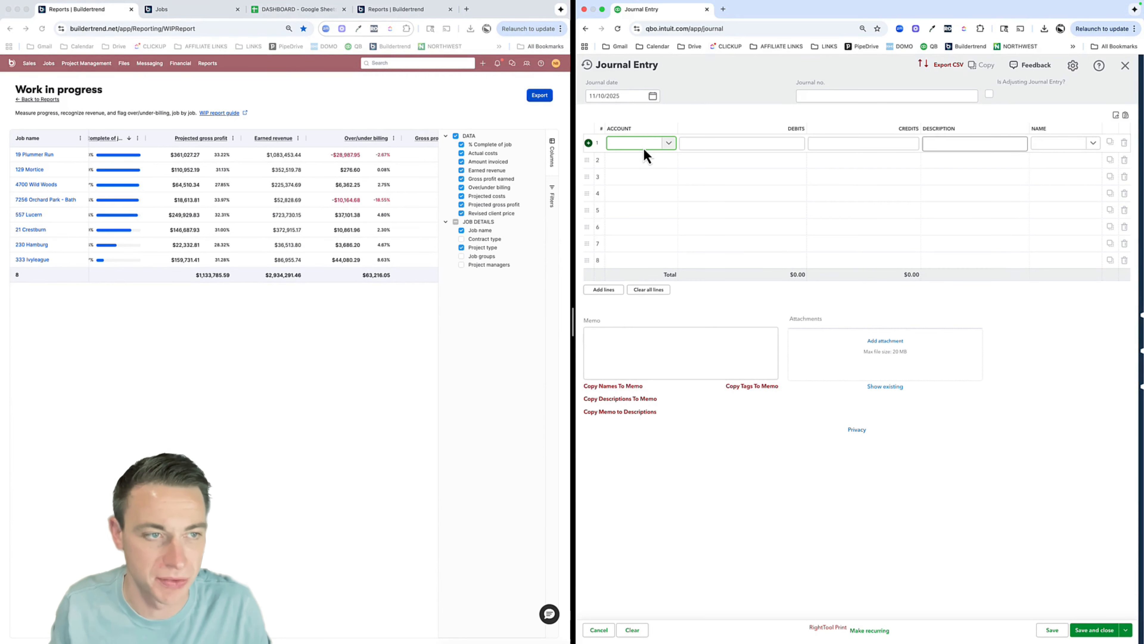
type("11/10/20")
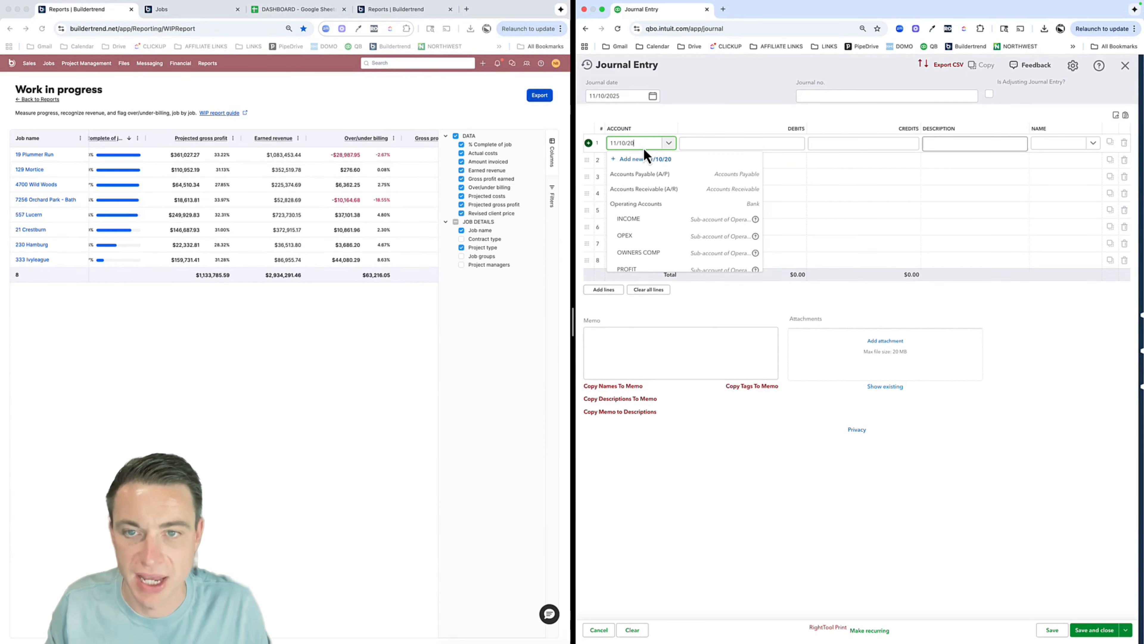
type("25")
key("Tab")
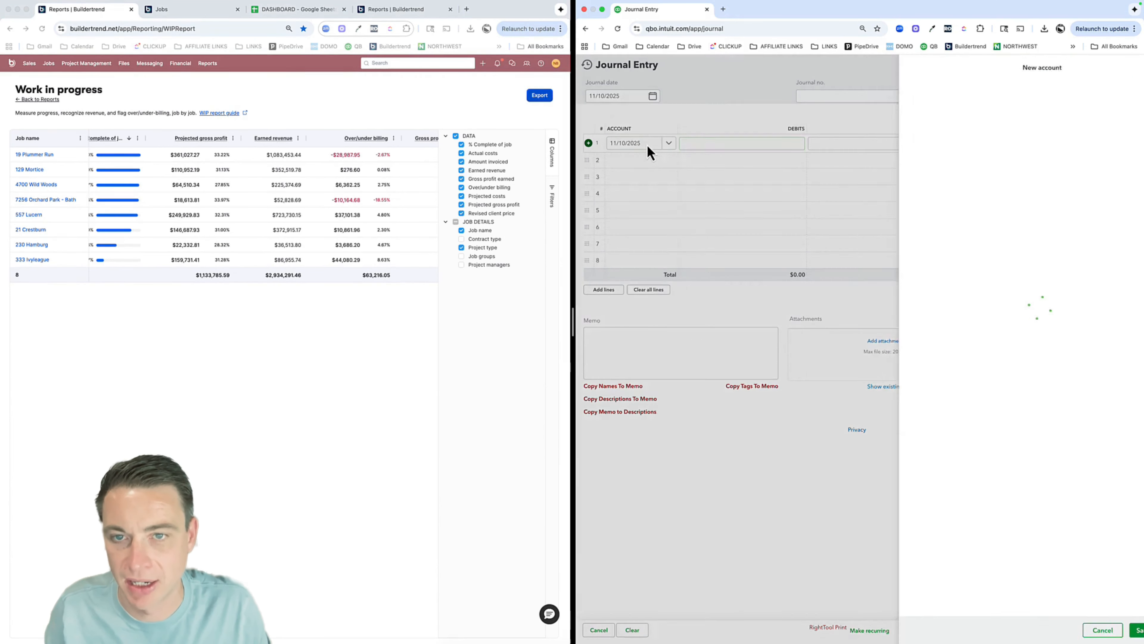
left_click(649, 147)
left_click_drag(653, 145, 590, 144)
key("BackSpace")
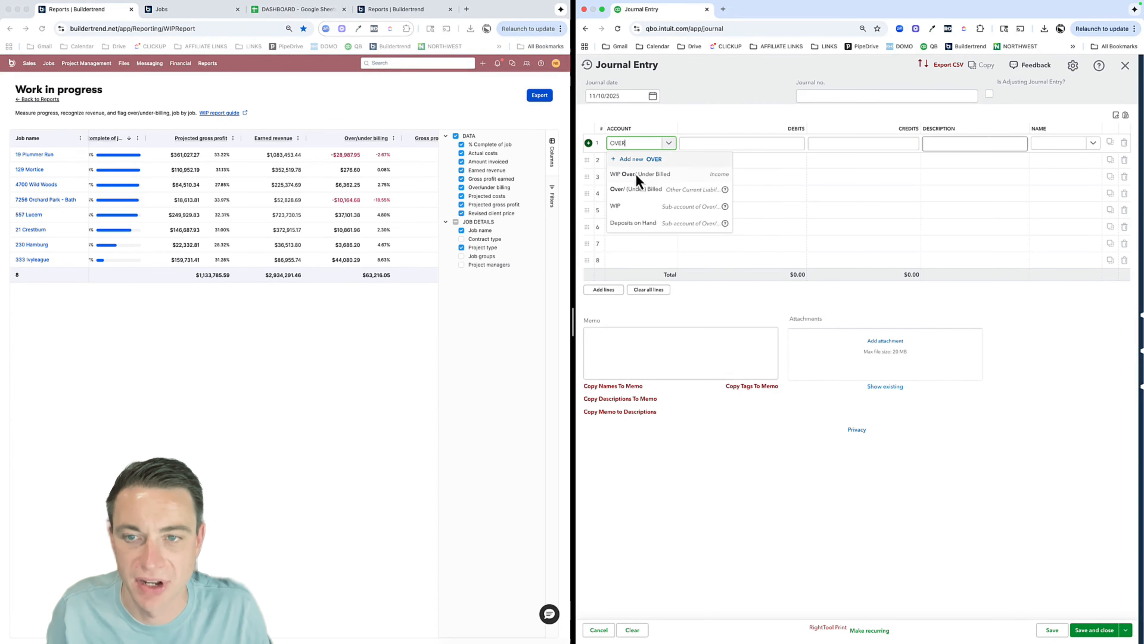
Fill journal line 1 with the Over/ (Under) Billed account, a 276.60 credit and the 129 Mortic project as its name
left_click(637, 194)
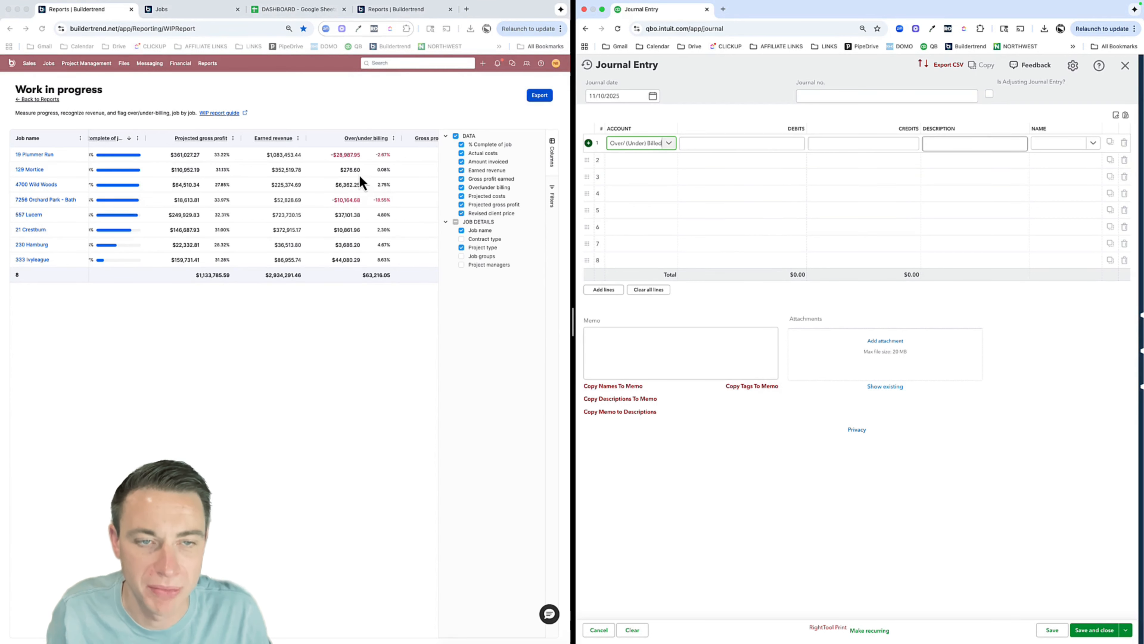
key("Tab")
key("Tab")
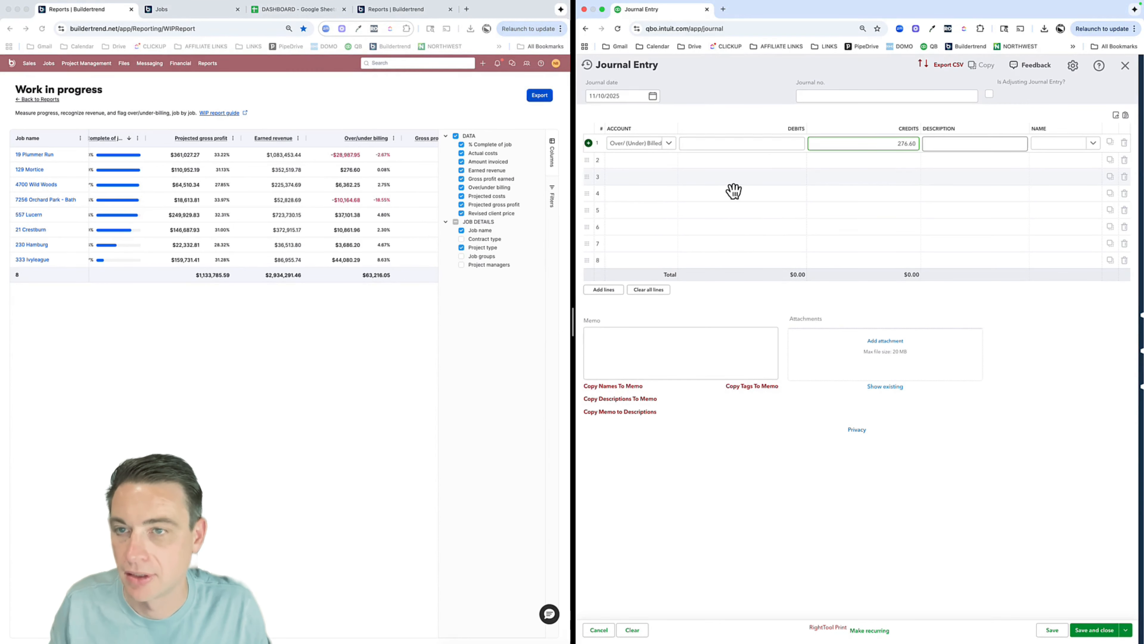
key("Tab")
key("Tab")
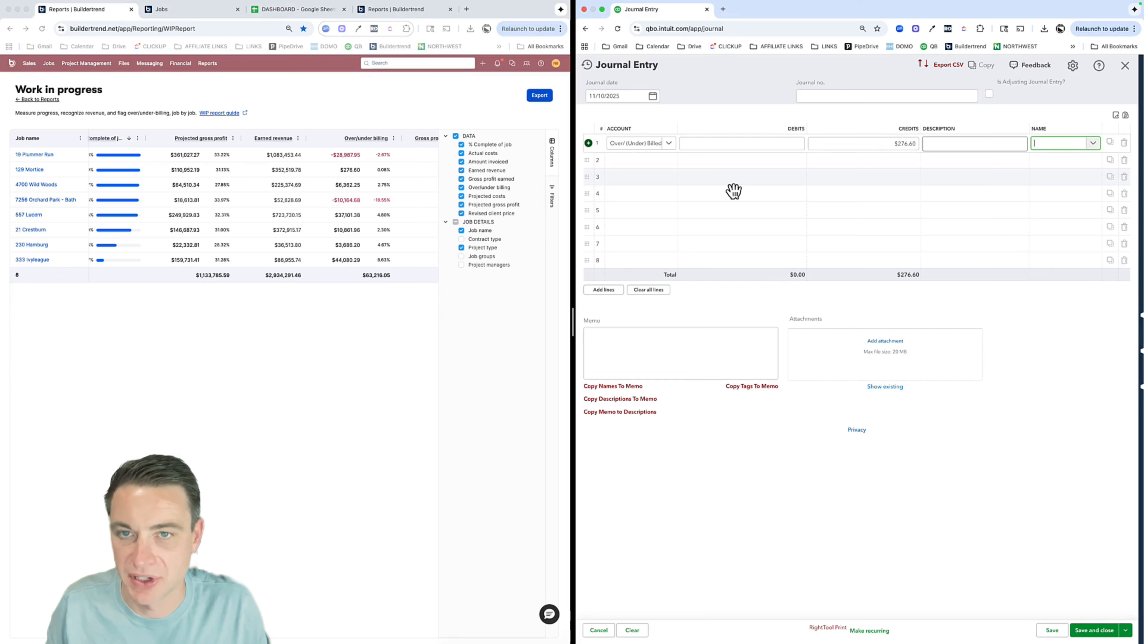
type("MORTI")
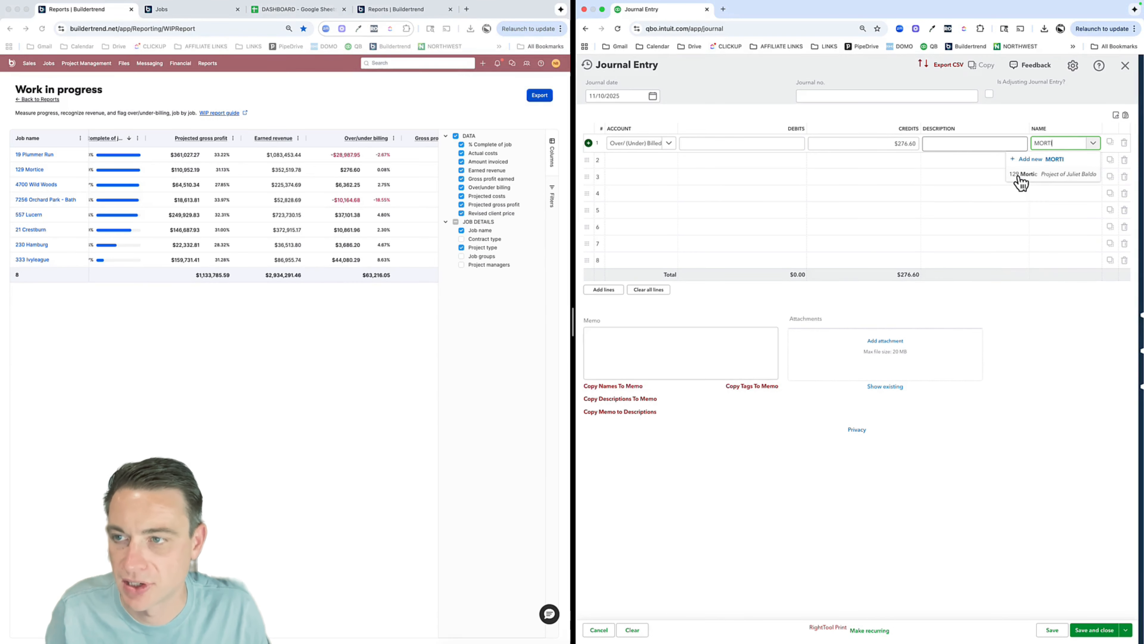
left_click(983, 177)
Set the second journal line's account to WIP Over/ Under Billed, with the balancing $276.60 debit
left_click(662, 162)
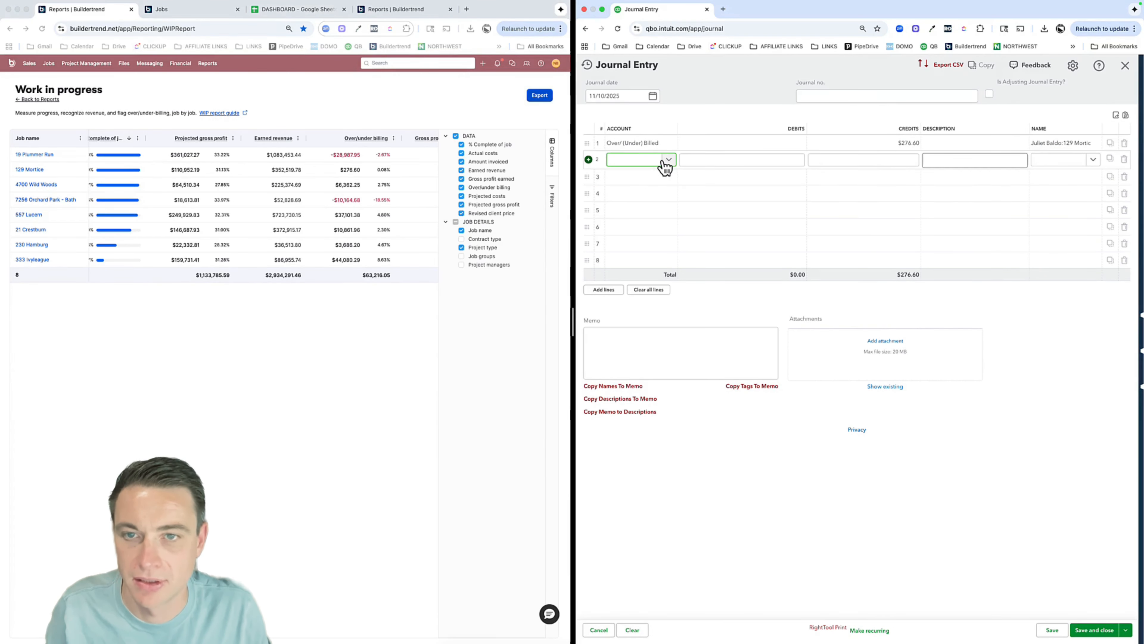
type("OVER")
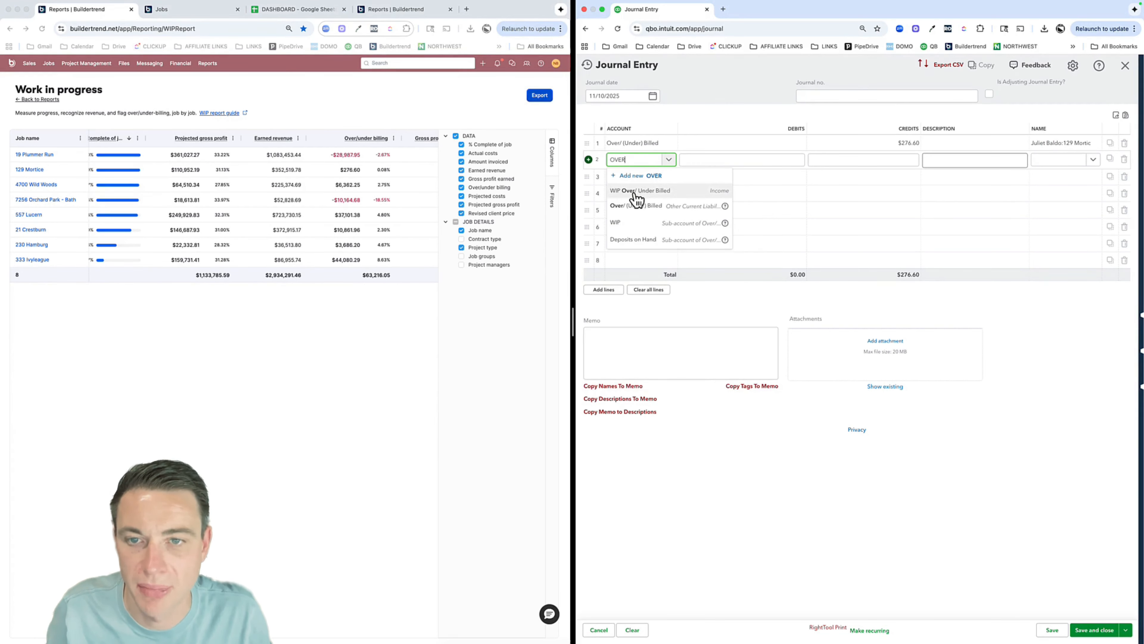
left_click(640, 192)
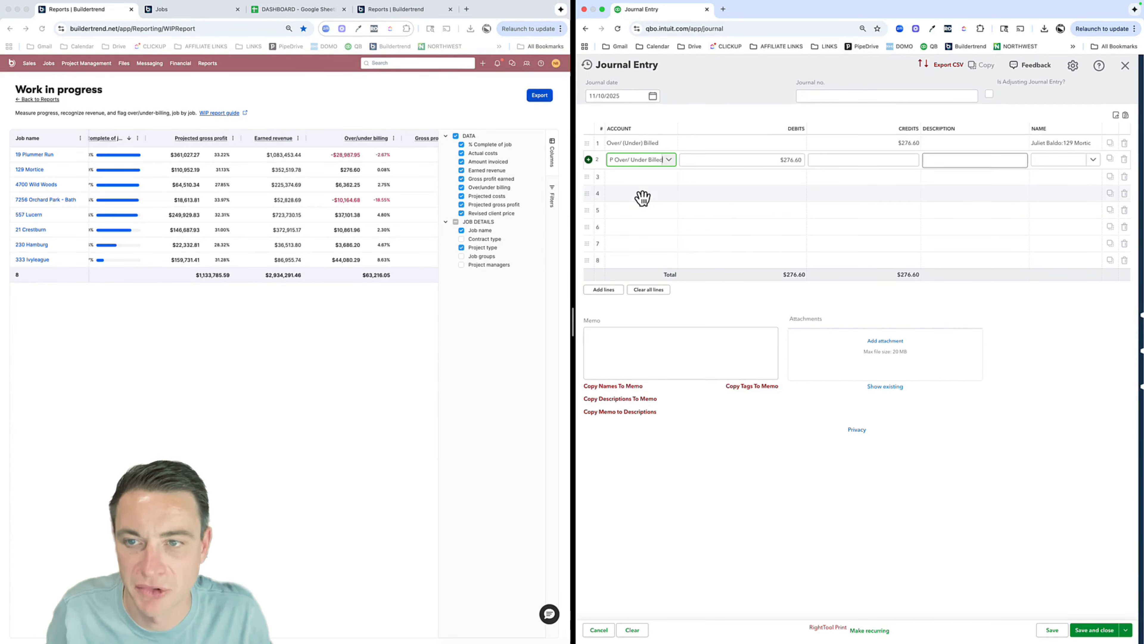
left_click(1072, 405)
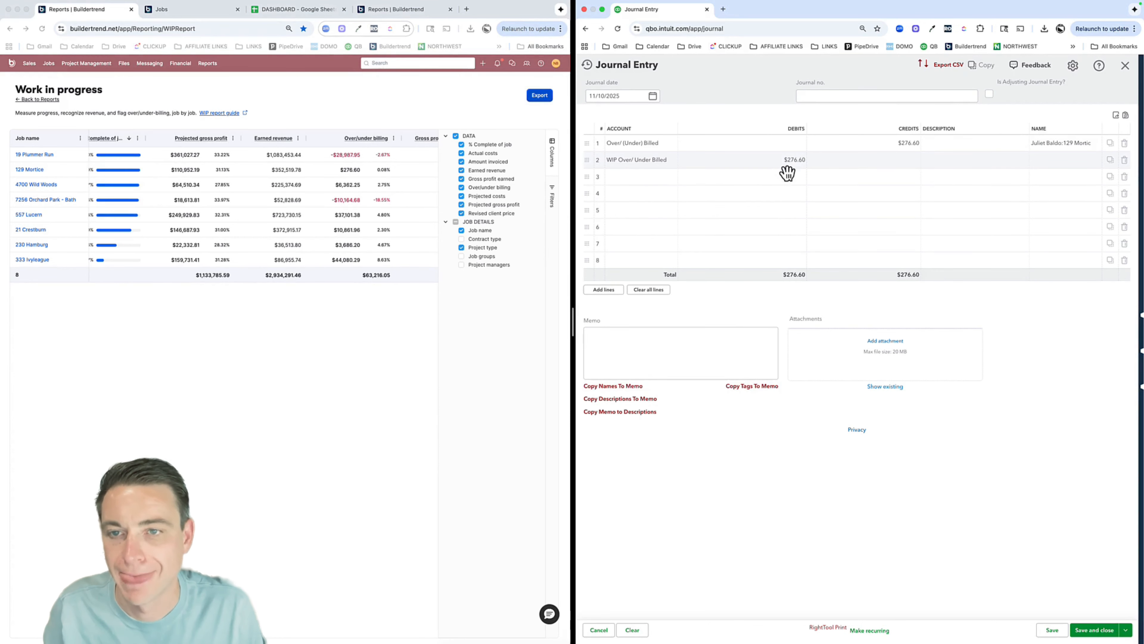
Widen the journal entry's account column, and assign the 129 Mortic project as the name on the second line
left_click_drag(679, 128, 747, 128)
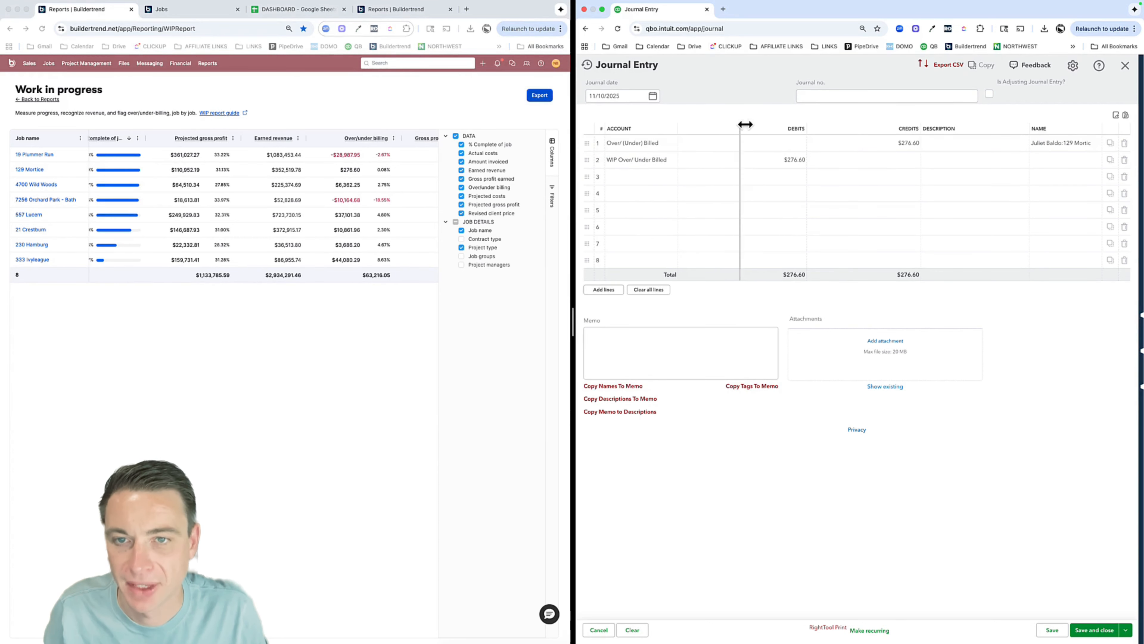
left_click(1056, 164)
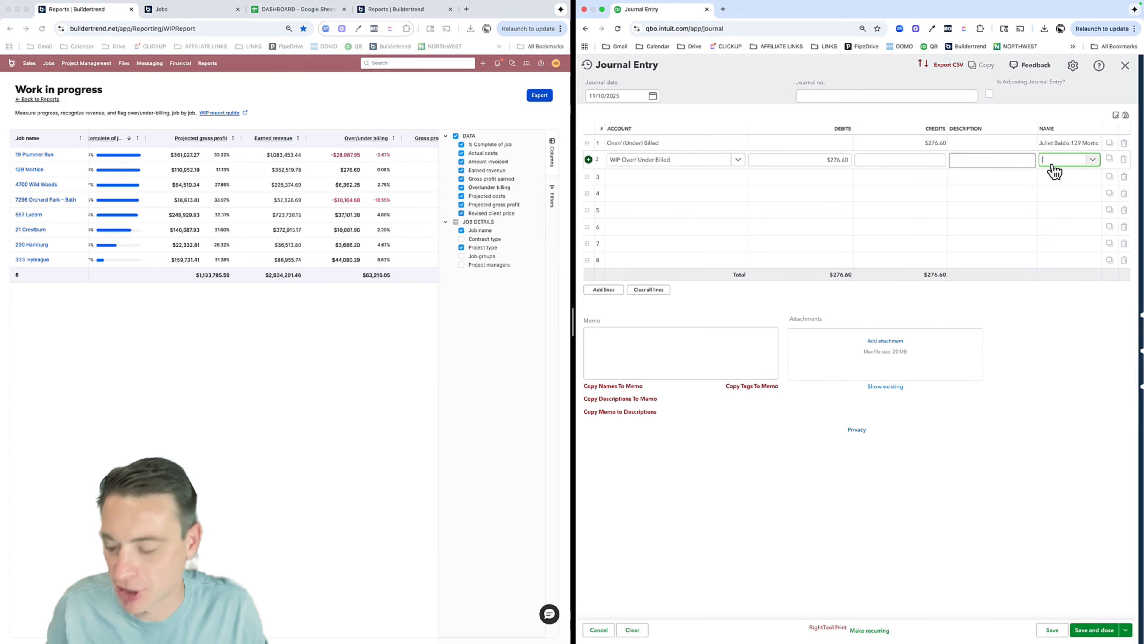
type("129")
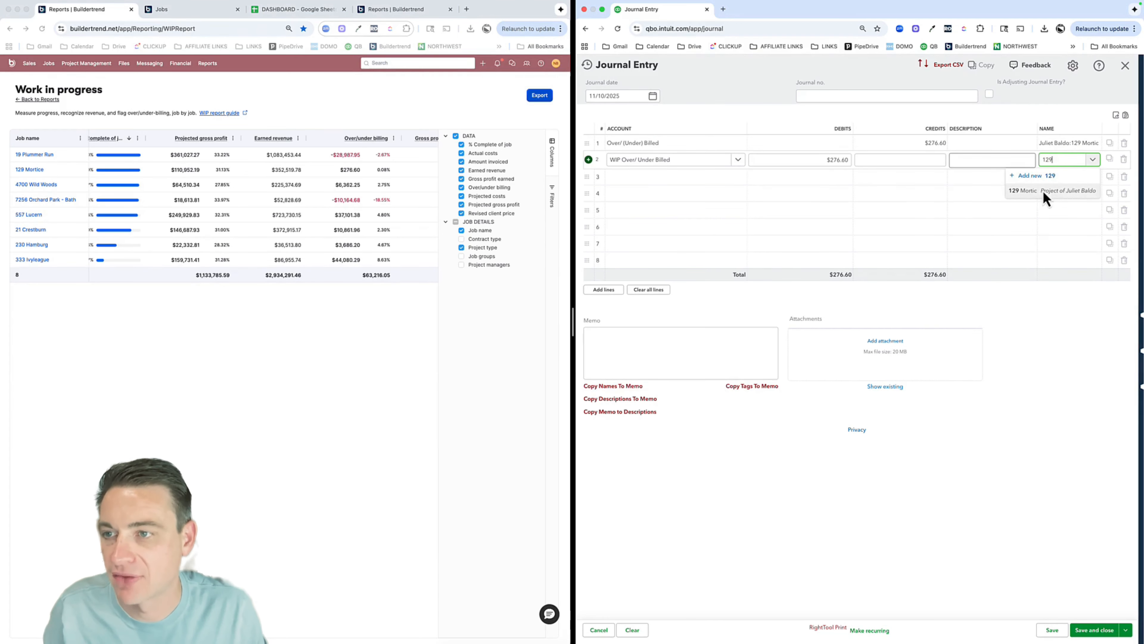
left_click(1046, 190)
left_click(1079, 380)
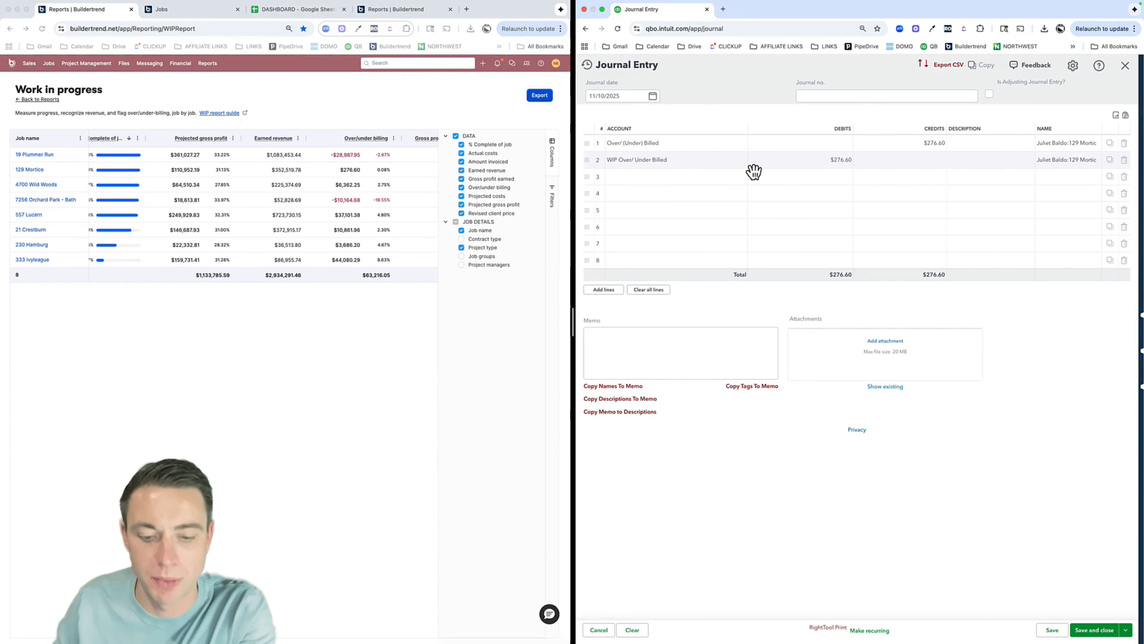
Recheck the accounts on both journal lines, and save and close the journal entry
left_click(744, 160)
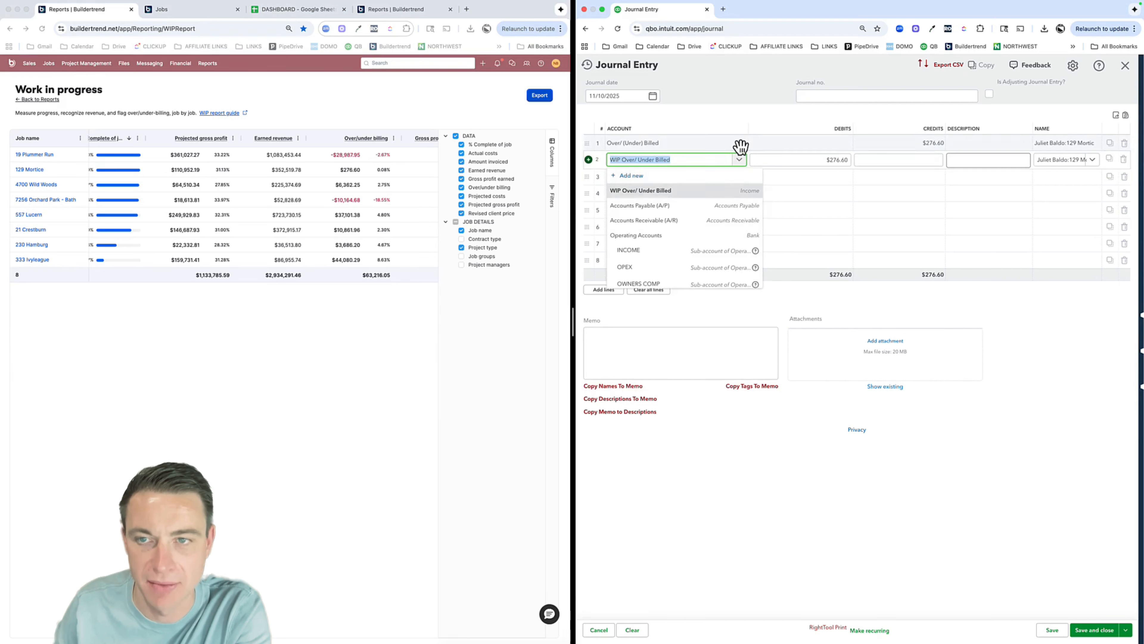
left_click(739, 144)
left_click(1049, 475)
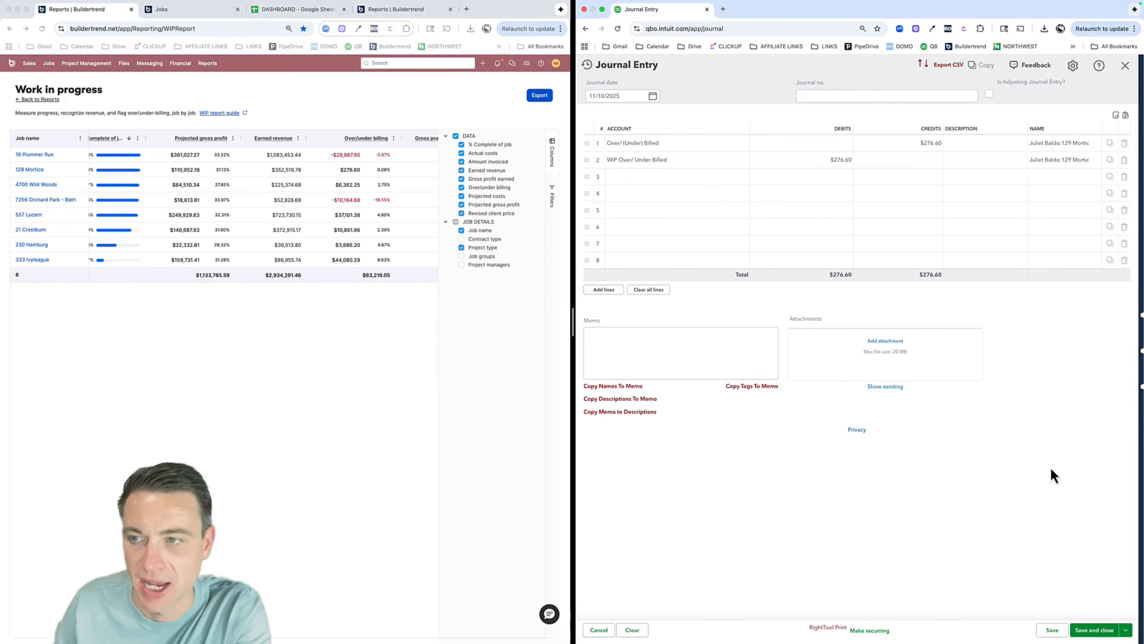
left_click(1099, 631)
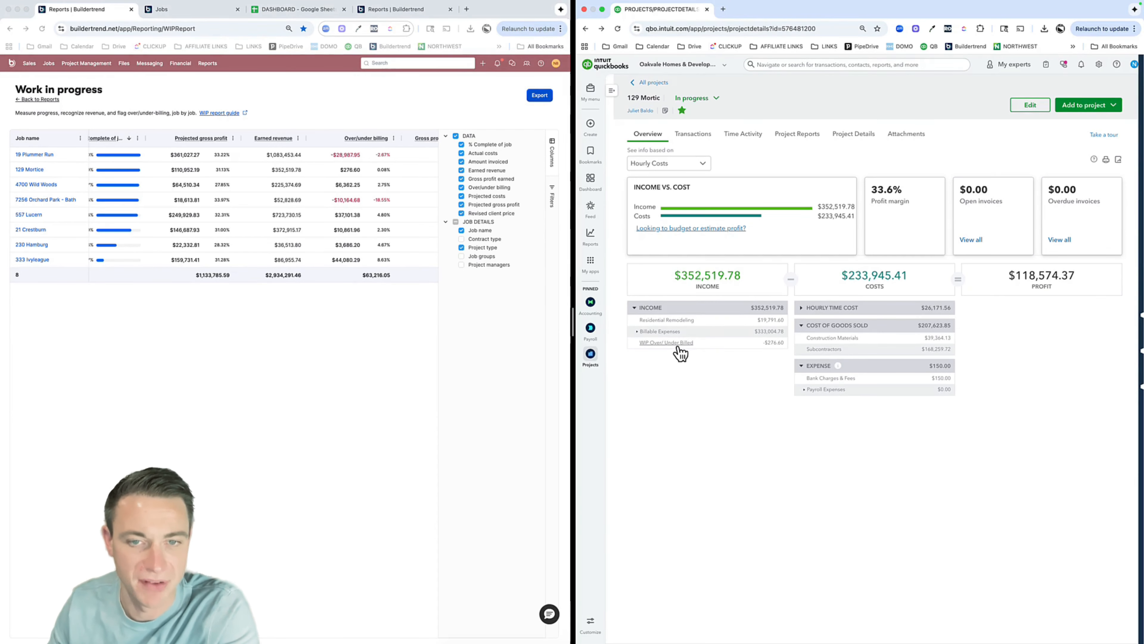
Give Buildertrend about two thirds of the split screen, and review the Work in progress report's columns from revised client price to gross profit earned
left_click_drag(572, 322, 733, 322)
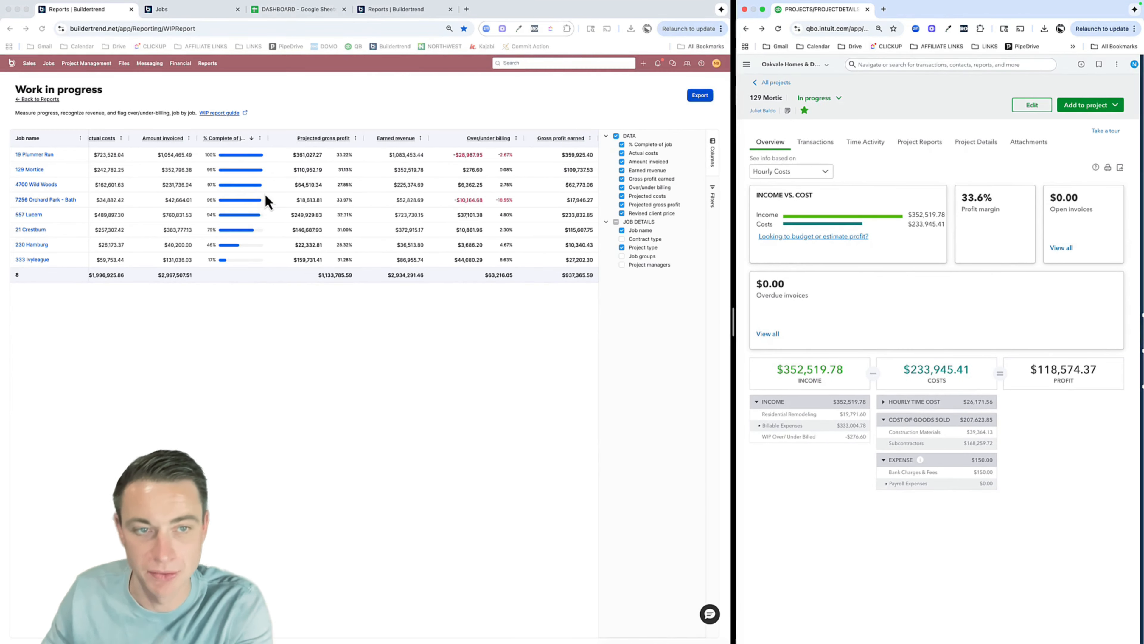
scroll(265, 195, "left", 5)
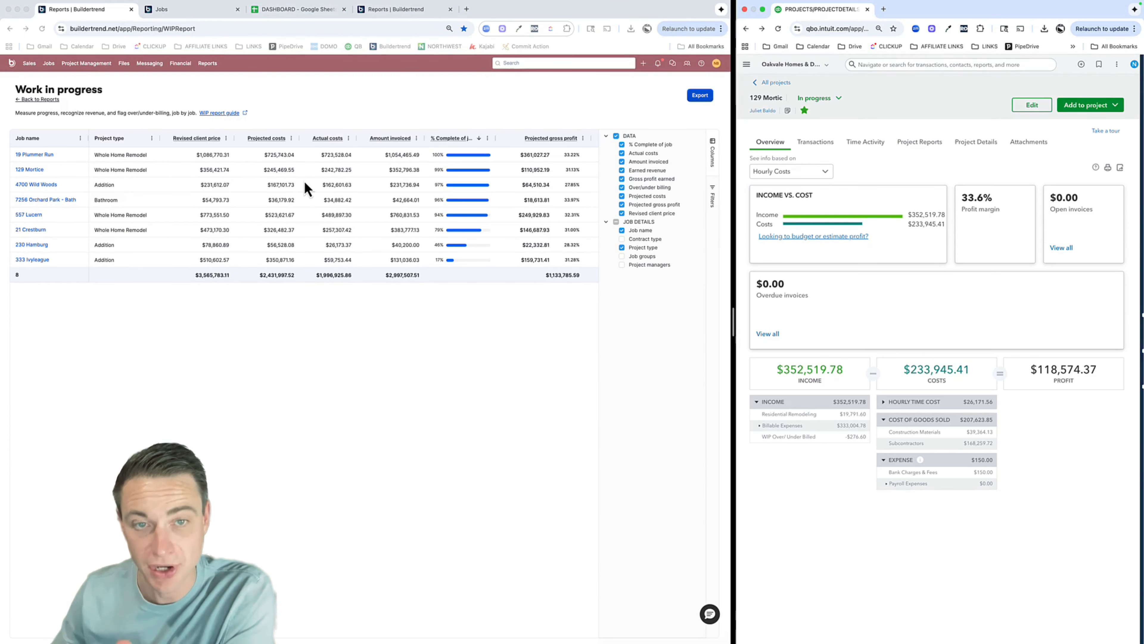
scroll(531, 211, "right", 1)
scroll(530, 207, "right", 10)
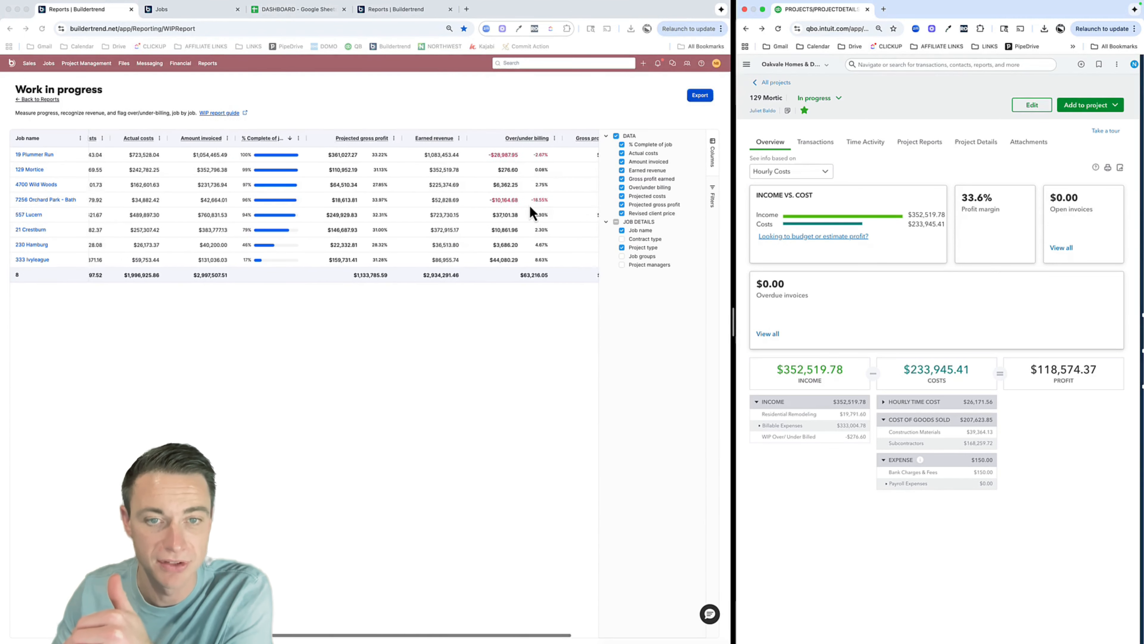
scroll(532, 212, "left", 10)
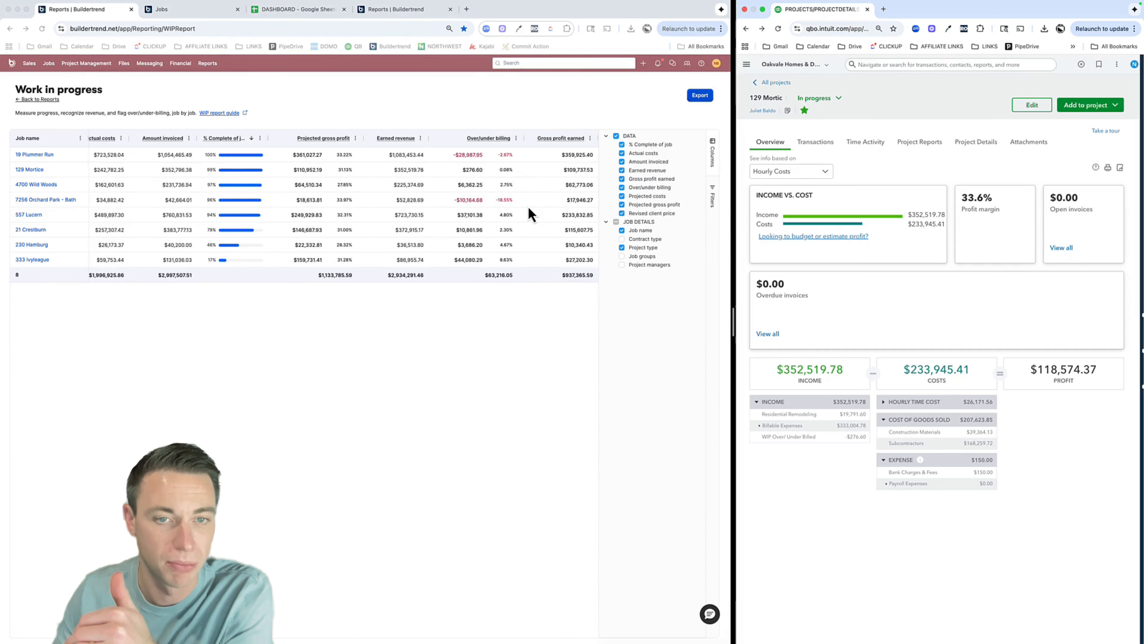
scroll(529, 207, "right", 10)
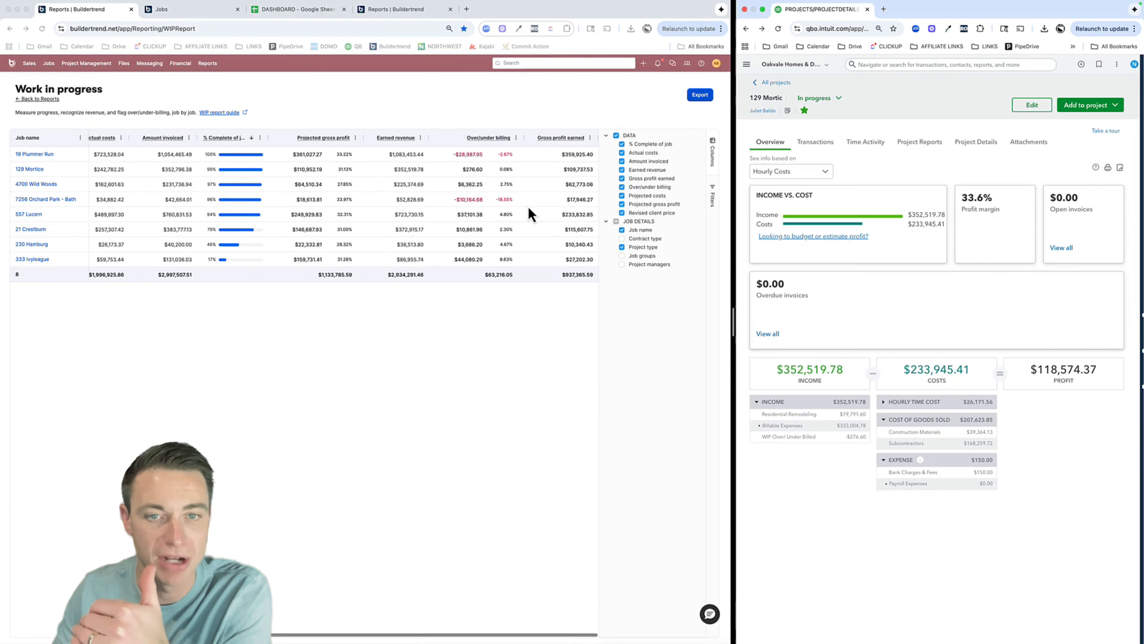